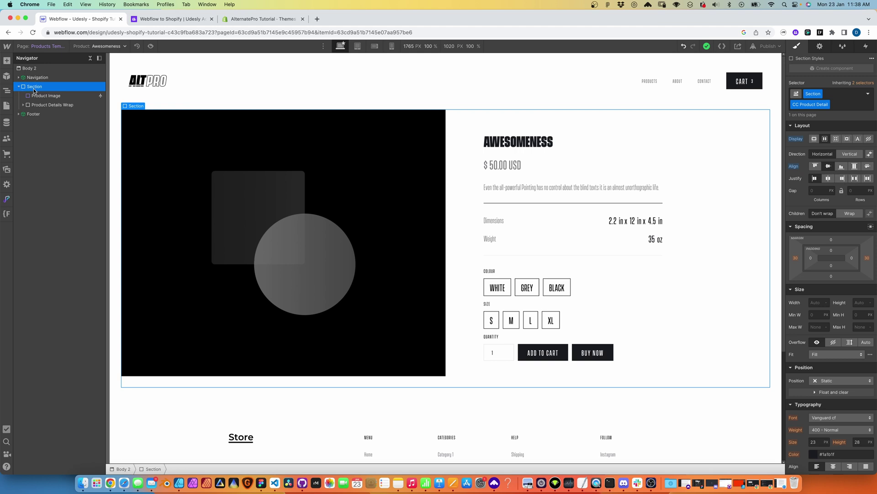
Add a Div Block inside the product page's Section.
{"action": "key", "text": "super+e"}
{"action": "type", "text": "div"}
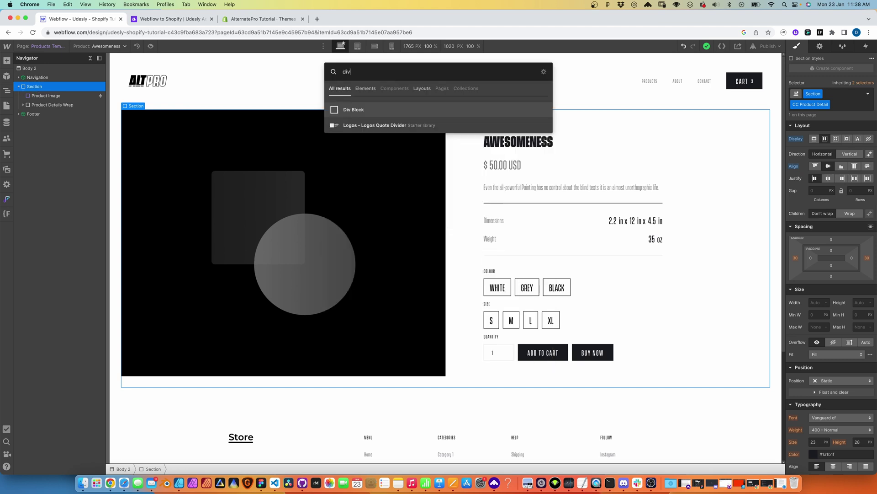
{"action": "key", "text": "Return"}
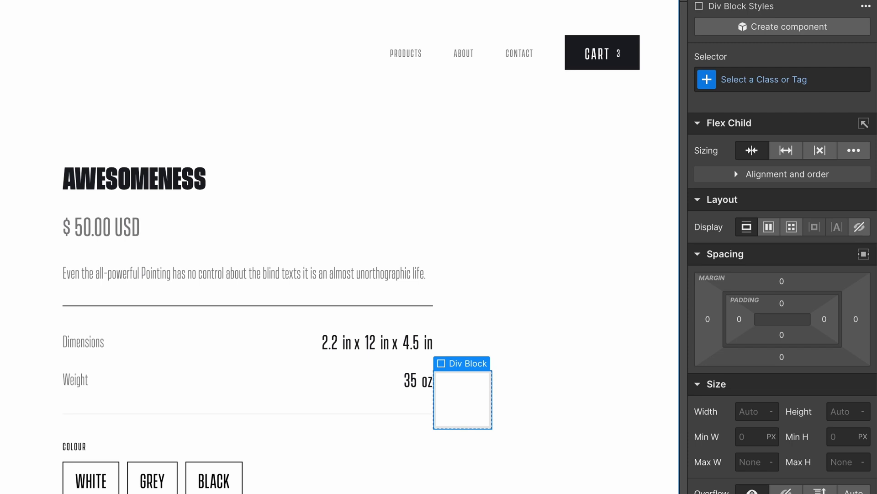
Give the new div block the class colour-swatch.
{"action": "left_click", "coordinate": [758, 80]}
{"action": "type", "text": "colour"}
{"action": "type", "text": "-swatch"}
{"action": "key", "text": "BackSpace"}
{"action": "key", "text": "BackSpace"}
{"action": "key", "text": "BackSpace"}
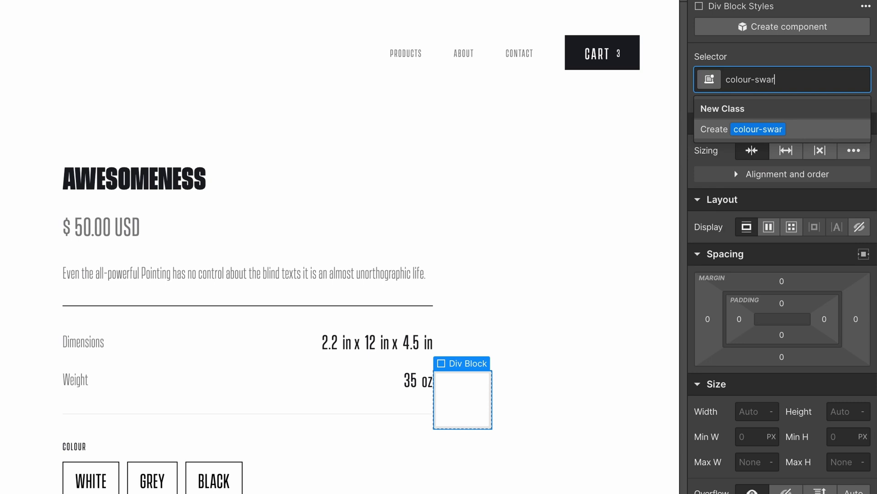
{"action": "type", "text": "tch"}
{"action": "key", "text": "Return"}
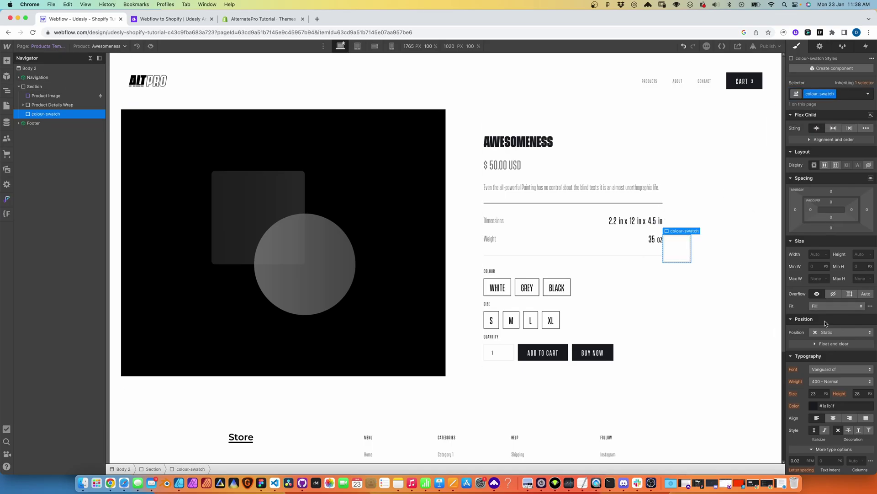
Set the colour-swatch width and height to 2 rem each.
{"action": "left_click", "coordinate": [817, 254]}
{"action": "key", "text": "Tab"}
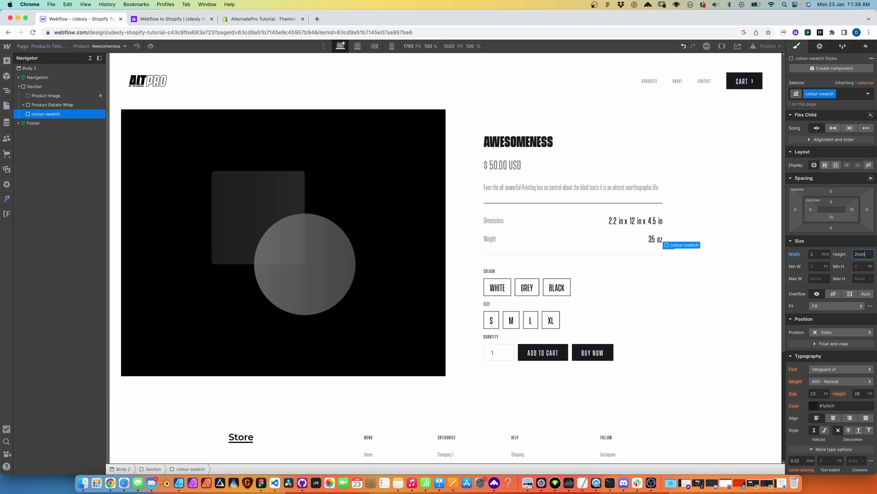
{"action": "type", "text": "2rem"}
{"action": "key", "text": "Return"}
Set the swatch's background colour to #969696 and round it with a border radius of 20 rem.
{"action": "scroll", "coordinate": [823, 361], "scroll_direction": "down", "scroll_amount": 5}
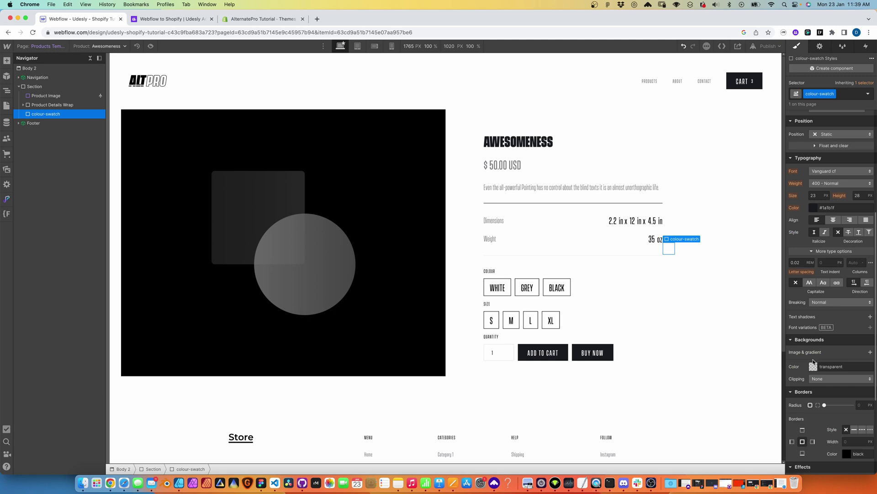
{"action": "left_click", "coordinate": [813, 366]}
{"action": "left_click", "coordinate": [820, 280]}
{"action": "left_click", "coordinate": [839, 392]}
{"action": "left_click", "coordinate": [870, 405]}
{"action": "left_click", "coordinate": [866, 432]}
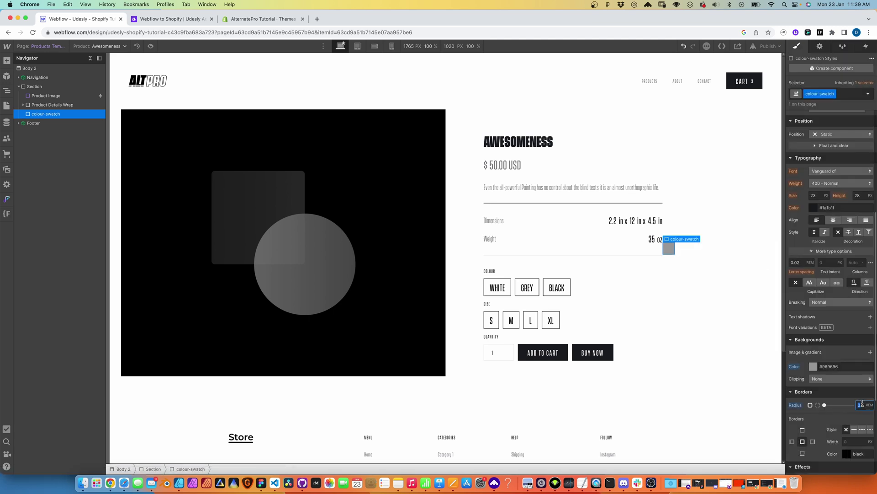
{"action": "type", "text": "20"}
{"action": "key", "text": "Return"}
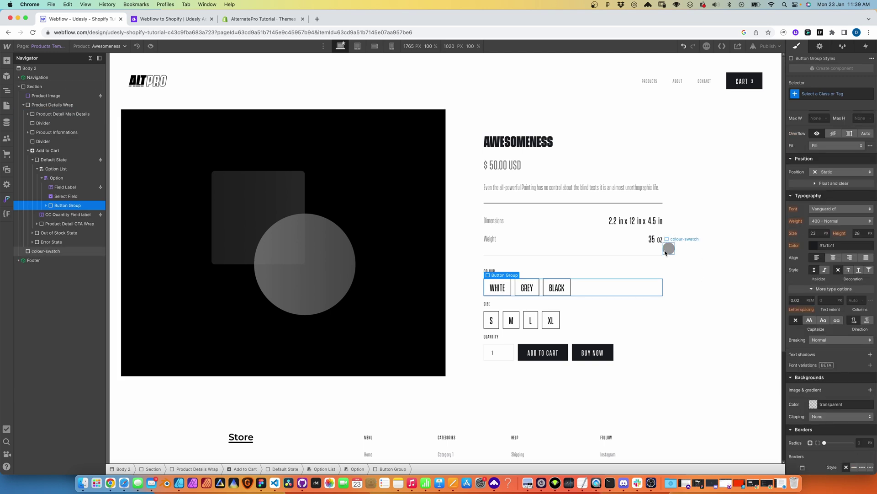
Give the swatch a solid 1 px border in light grey #e0e0e0.
{"action": "scroll", "coordinate": [837, 388], "scroll_direction": "down", "scroll_amount": 1}
{"action": "left_click", "coordinate": [854, 402]}
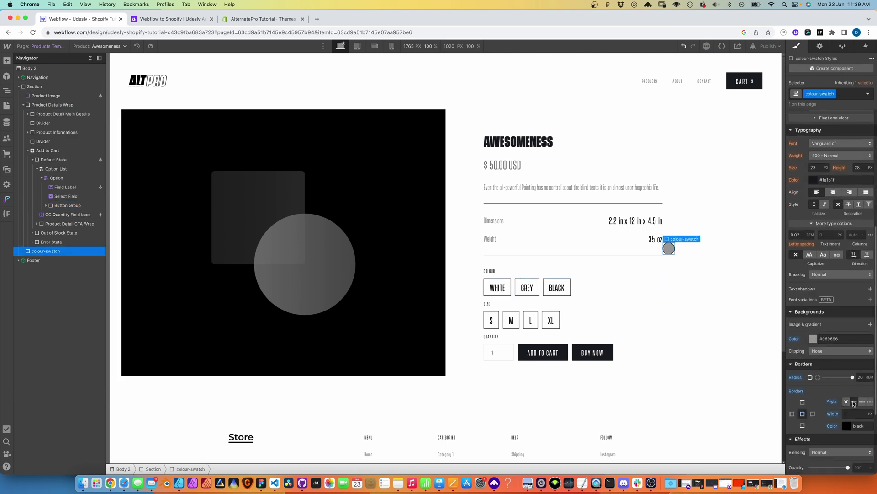
{"action": "left_click", "coordinate": [846, 426]}
{"action": "left_click", "coordinate": [840, 149]}
Set the colour-swatch background to the mid grey #8b8b8b.
{"action": "scroll", "coordinate": [848, 191], "scroll_direction": "down", "scroll_amount": 5}
{"action": "left_click", "coordinate": [813, 223]}
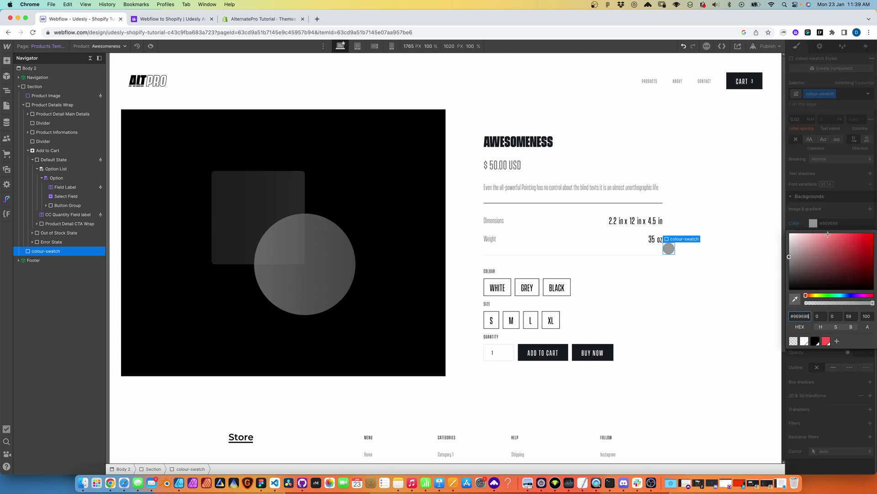
{"action": "left_click", "coordinate": [805, 341]}
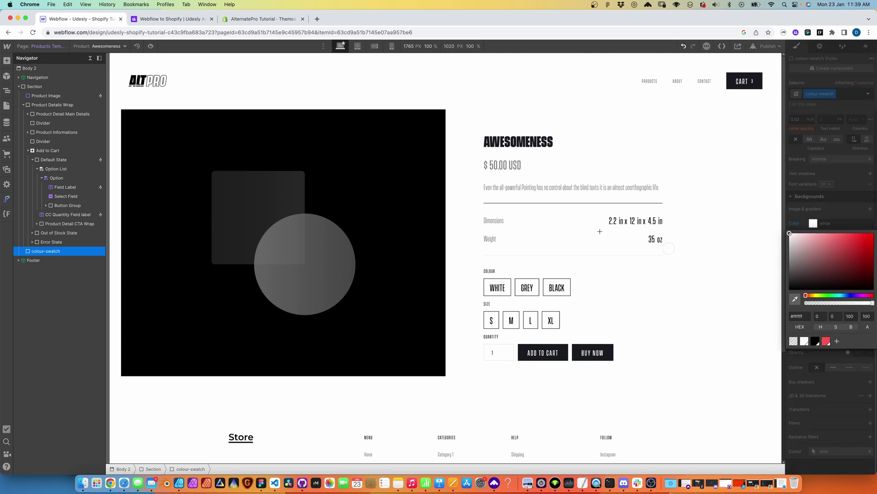
{"action": "left_click_drag", "start_coordinate": [600, 231], "coordinate": [559, 259]}
{"action": "left_click", "coordinate": [761, 104]}
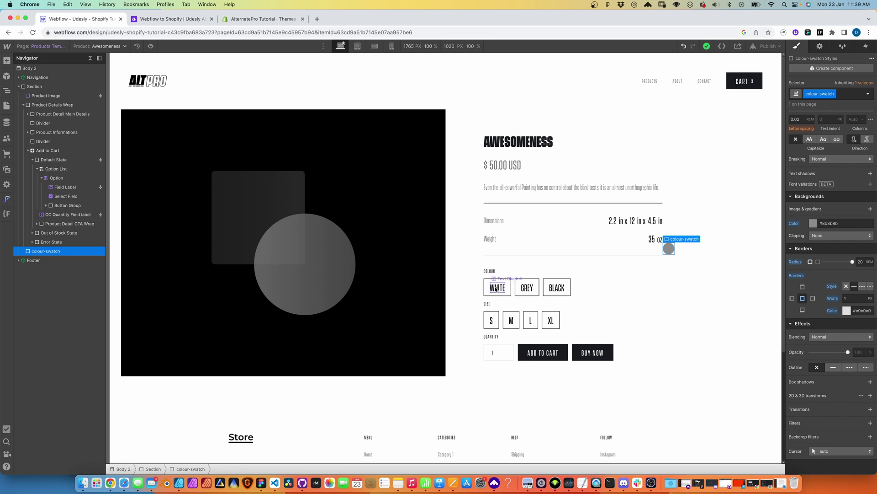
Create the combo class red on the colour-swatch and set its background colour to red.
{"action": "left_click", "coordinate": [846, 96]}
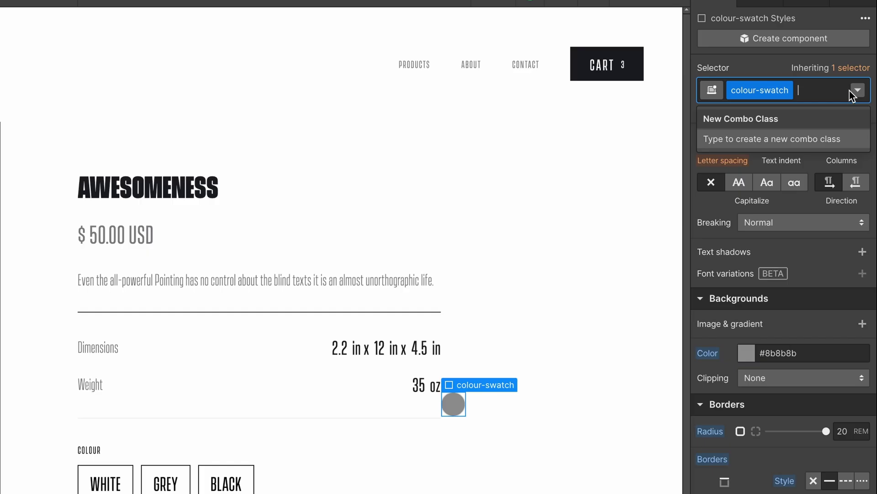
{"action": "type", "text": "red"}
{"action": "key", "text": "Return"}
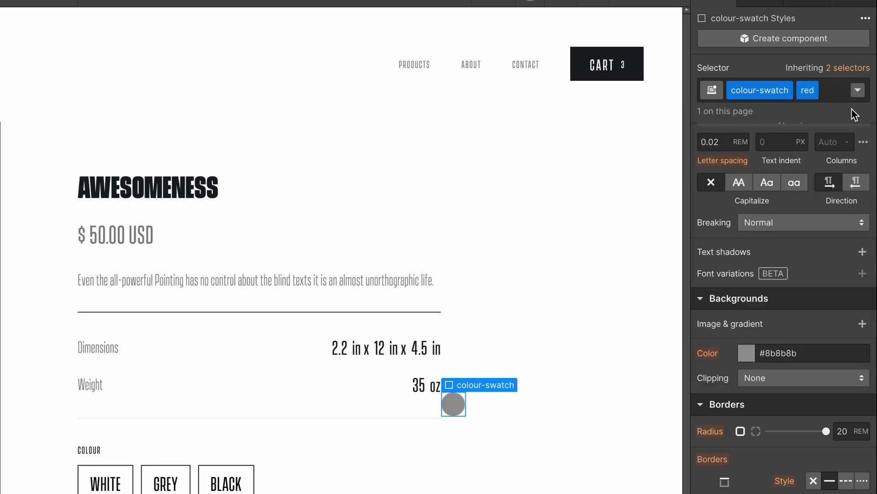
{"action": "left_click", "coordinate": [751, 353]}
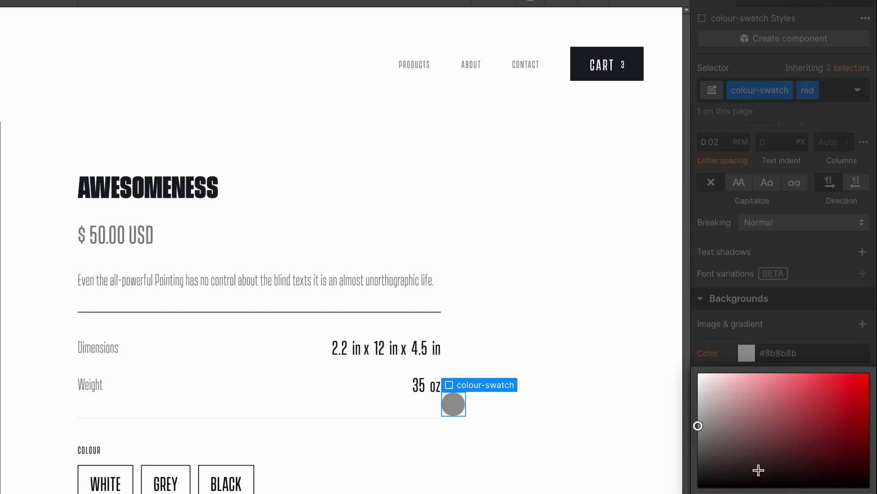
{"action": "type", "text": "tomato"}
{"action": "left_click", "coordinate": [593, 470]}
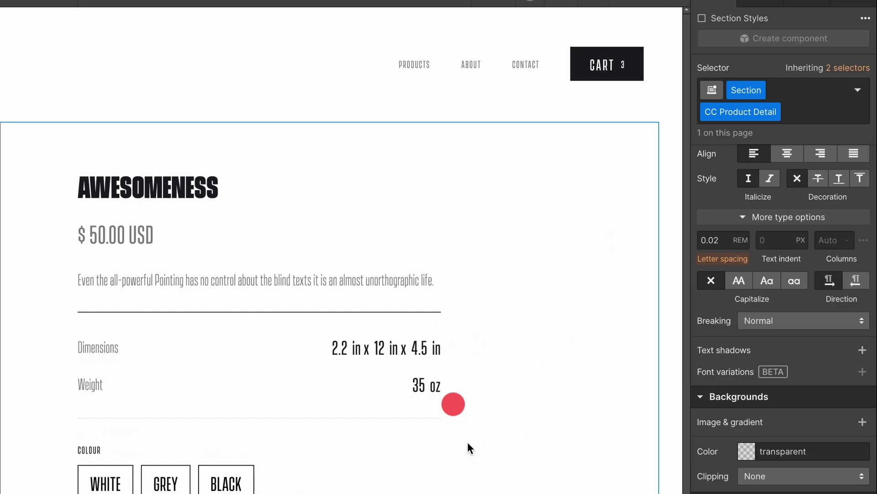
Remove the red combo class from the swatch element.
{"action": "left_click", "coordinate": [453, 405]}
{"action": "left_click", "coordinate": [806, 90]}
{"action": "left_click", "coordinate": [785, 147]}
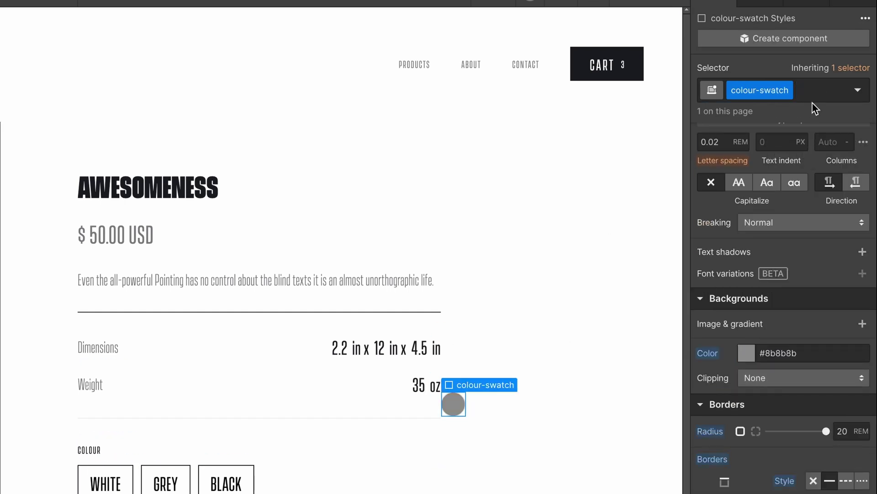
Create the combo class black on the colour-swatch and set its background colour to #181818.
{"action": "left_click", "coordinate": [818, 92]}
{"action": "type", "text": "black"}
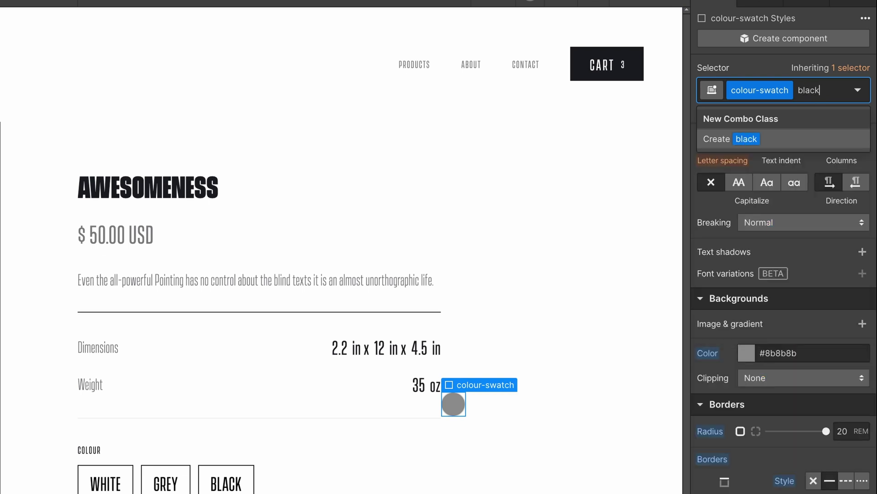
{"action": "key", "text": "Return"}
{"action": "left_click", "coordinate": [752, 352]}
{"action": "left_click_drag", "start_coordinate": [754, 436], "coordinate": [649, 476]}
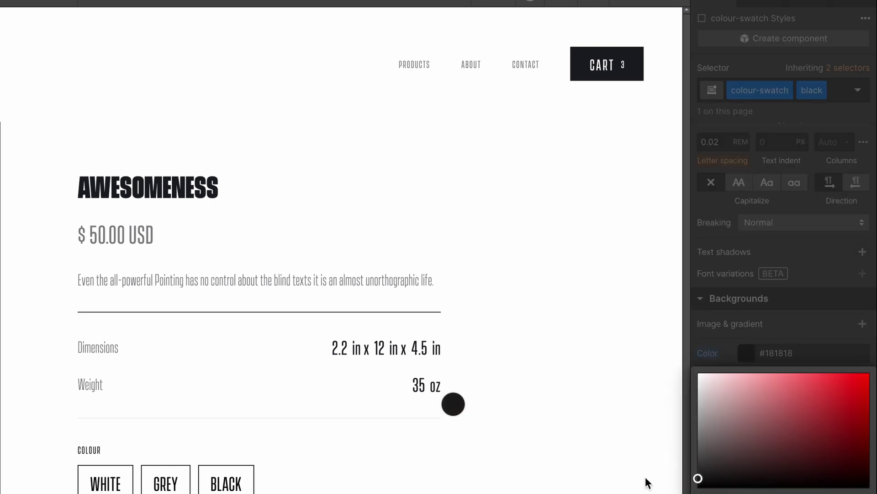
Remove the black combo class from the swatch and enter blue-black as a new combo class name without creating it.
{"action": "left_click", "coordinate": [820, 90]}
{"action": "left_click", "coordinate": [808, 147]}
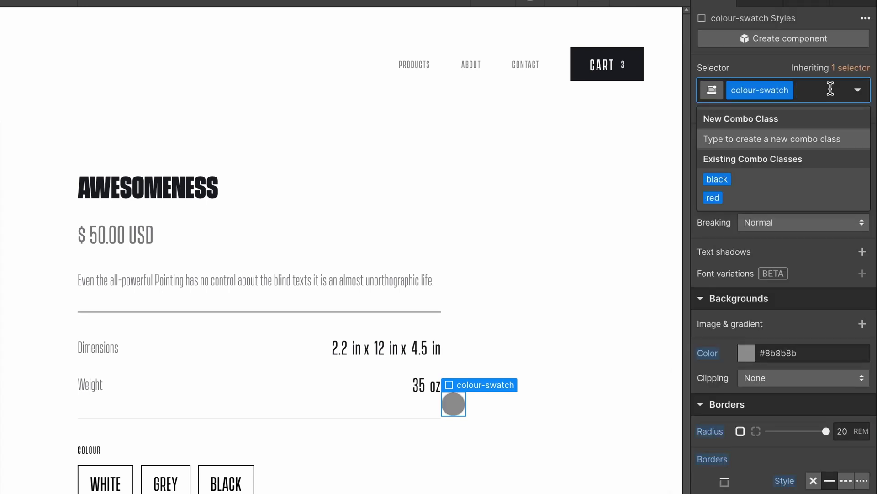
{"action": "type", "text": "blu"}
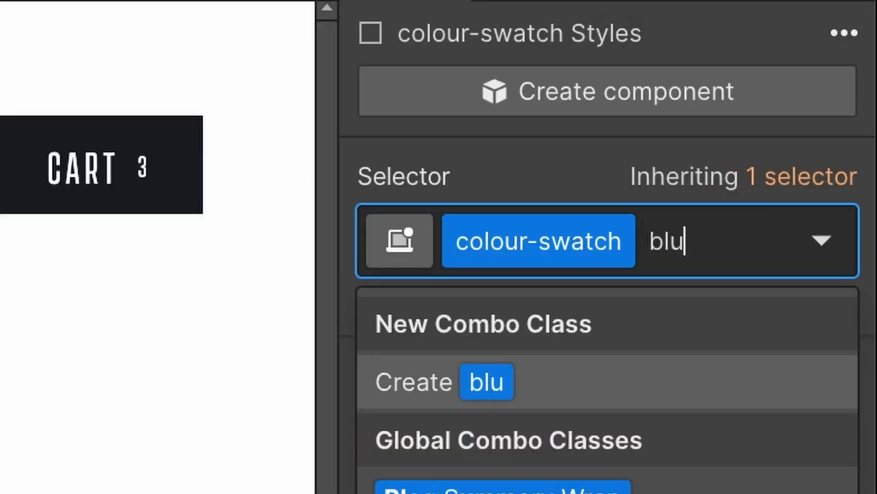
{"action": "type", "text": "e-black"}
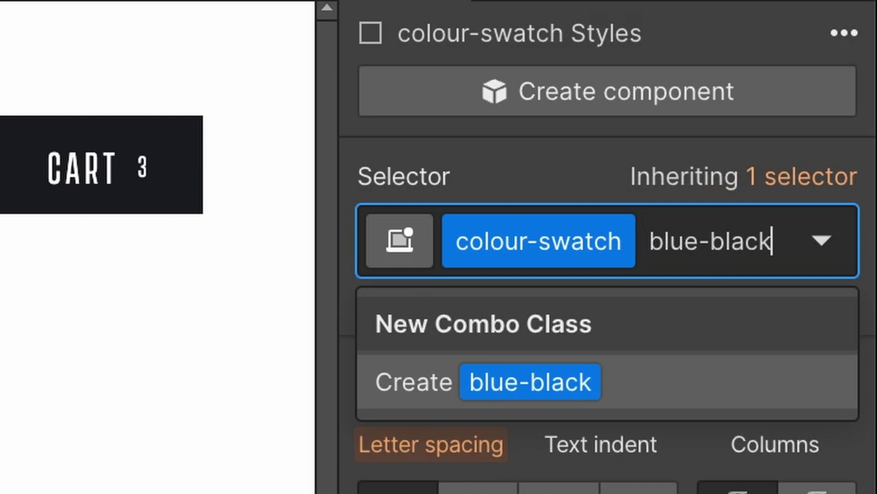
{"action": "double_click", "coordinate": [704, 240]}
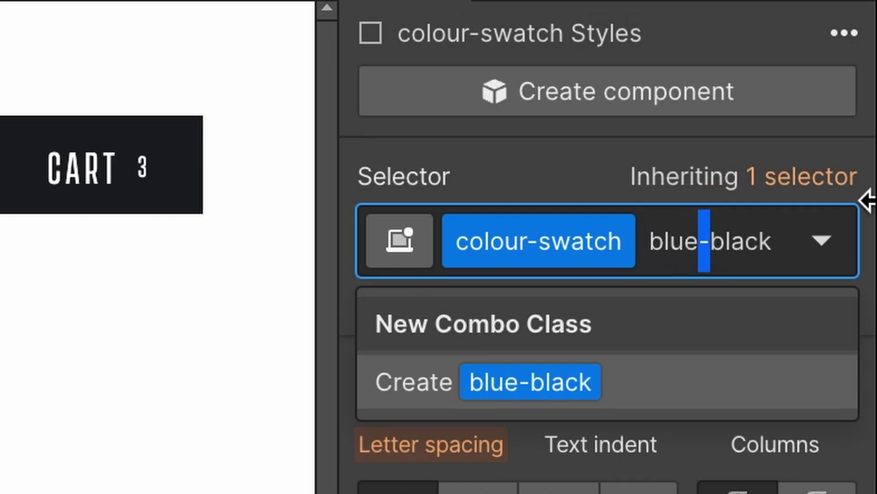
Switch to the Shopify admin and open the product's Colour option for editing.
{"action": "type", "text": "/admin/themes"}
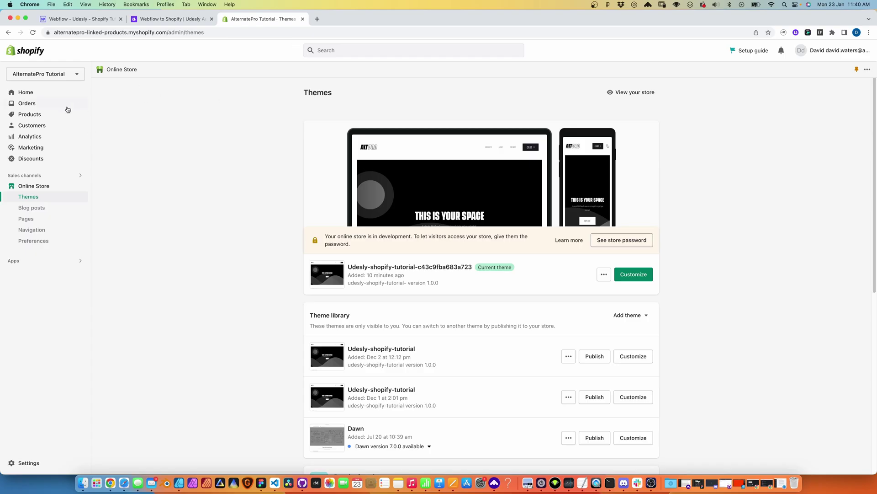
{"action": "left_click", "coordinate": [39, 115]}
{"action": "left_click", "coordinate": [188, 137]}
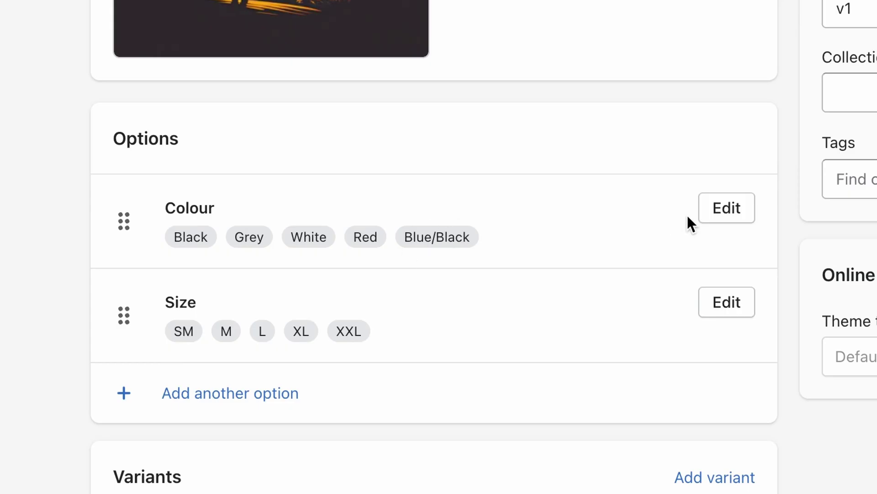
{"action": "left_click", "coordinate": [706, 210]}
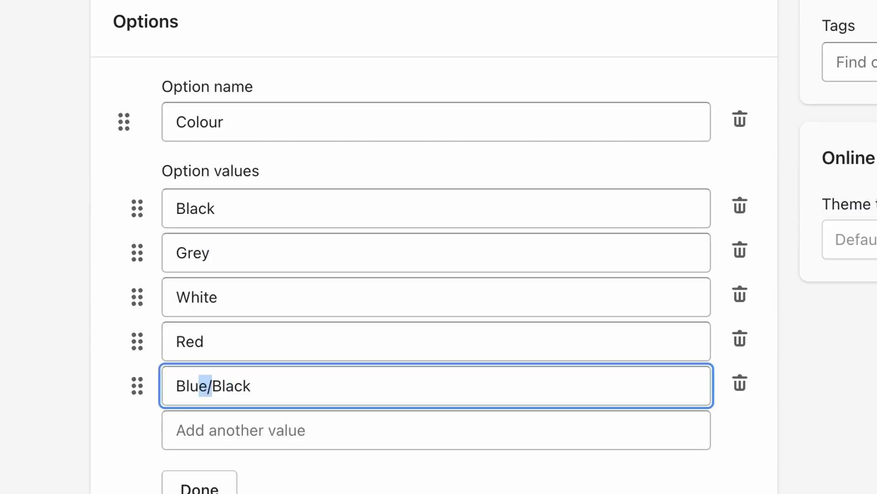
Change the slash in the Blue/Black colour value to a hyphen and restore the slash.
{"action": "left_click", "coordinate": [211, 386]}
{"action": "key", "text": "BackSpace"}
{"action": "type", "text": "-"}
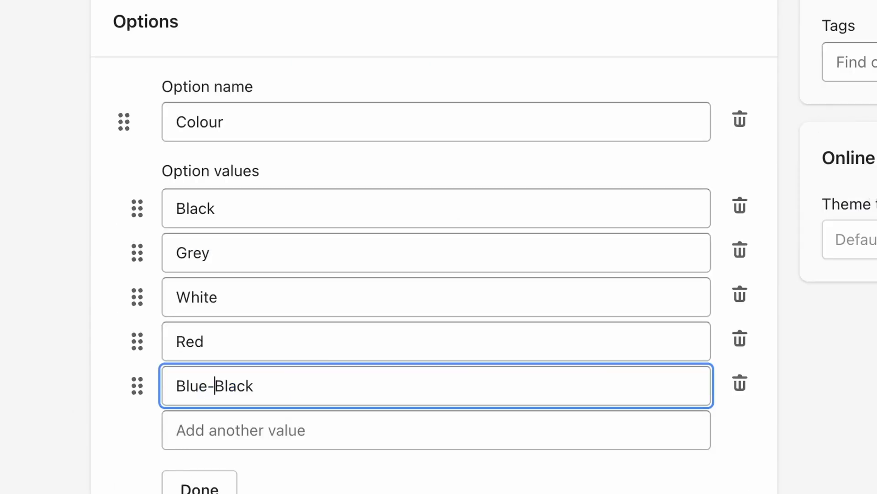
{"action": "key", "text": "BackSpace"}
{"action": "type", "text": "/"}
Switch back to Webflow and create the combo class blue-black on the colour-swatch.
{"action": "left_click", "coordinate": [820, 125]}
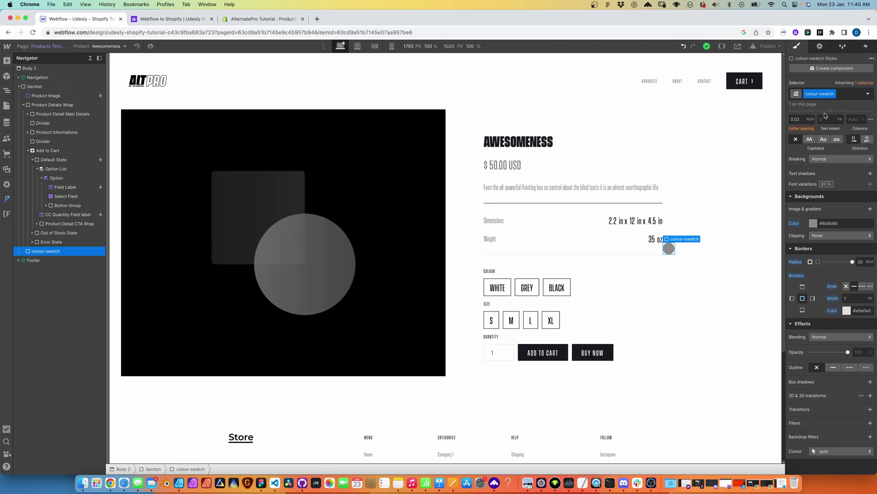
{"action": "key", "text": "super+Return"}
{"action": "type", "text": "blue-black"}
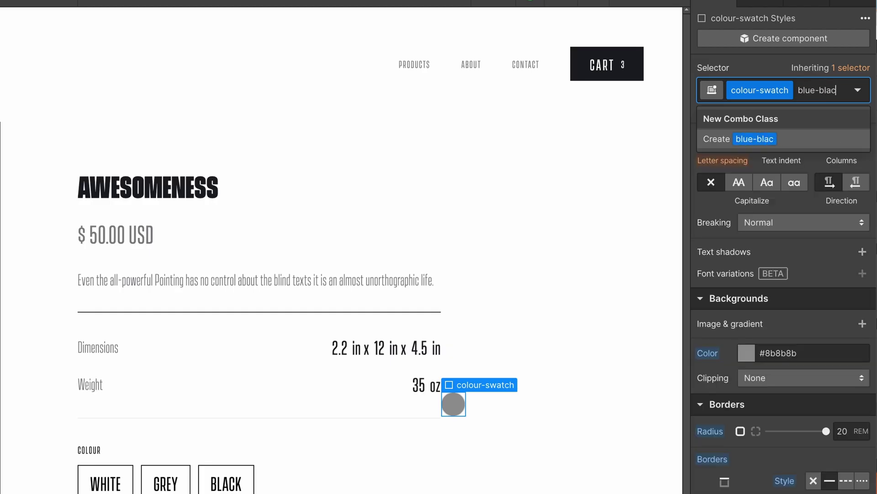
{"action": "key", "text": "Return"}
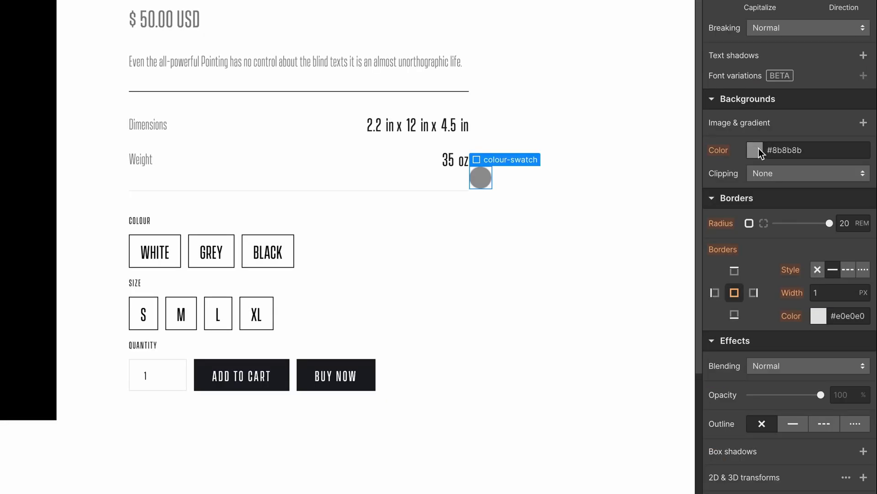
Add a linear gradient background to the blue-black swatch and set its first colour stop to #2f00ff.
{"action": "left_click", "coordinate": [751, 373]}
{"action": "left_click", "coordinate": [862, 345]}
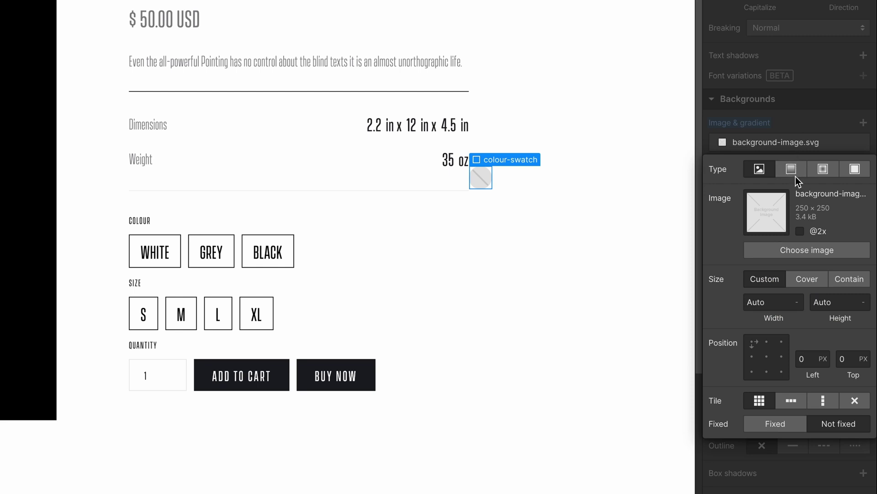
{"action": "left_click", "coordinate": [792, 169]}
{"action": "left_click", "coordinate": [771, 259]}
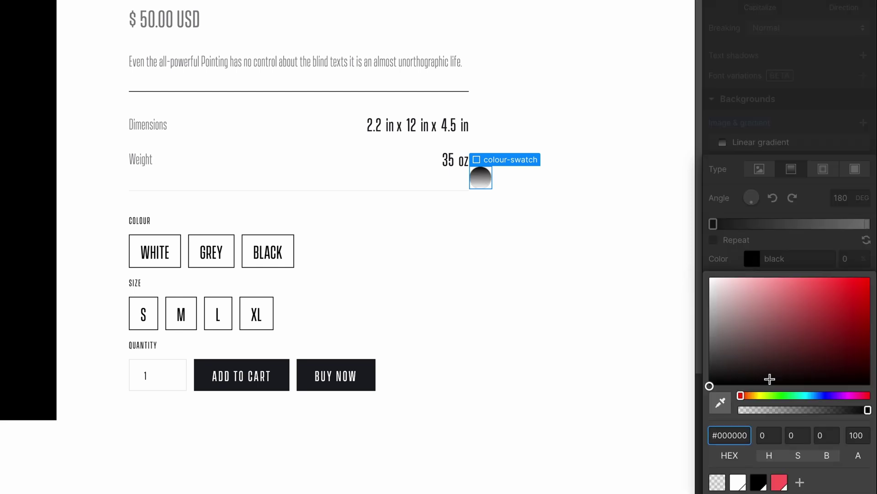
{"action": "left_click", "coordinate": [826, 394]}
{"action": "left_click_drag", "start_coordinate": [818, 333], "coordinate": [870, 278]}
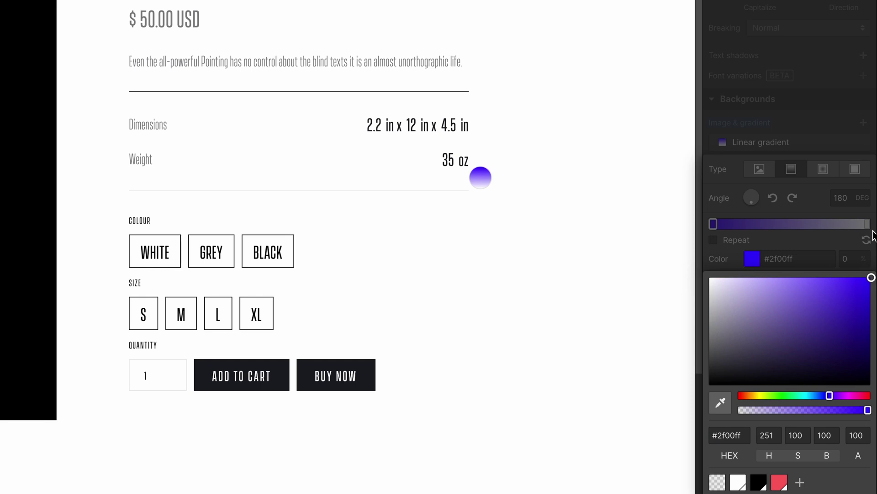
{"action": "left_click", "coordinate": [841, 240]}
Set the gradient's end colour stop to black.
{"action": "left_click", "coordinate": [866, 223]}
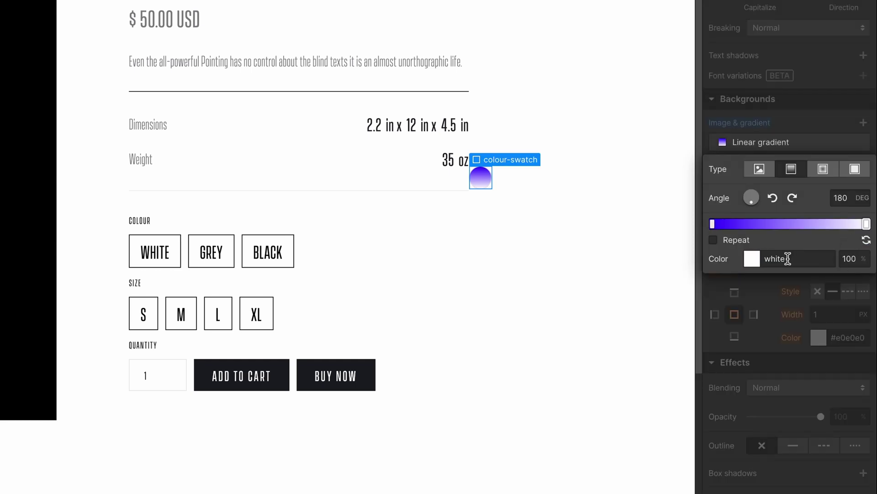
{"action": "left_click", "coordinate": [760, 260]}
{"action": "left_click_drag", "start_coordinate": [822, 359], "coordinate": [641, 404]}
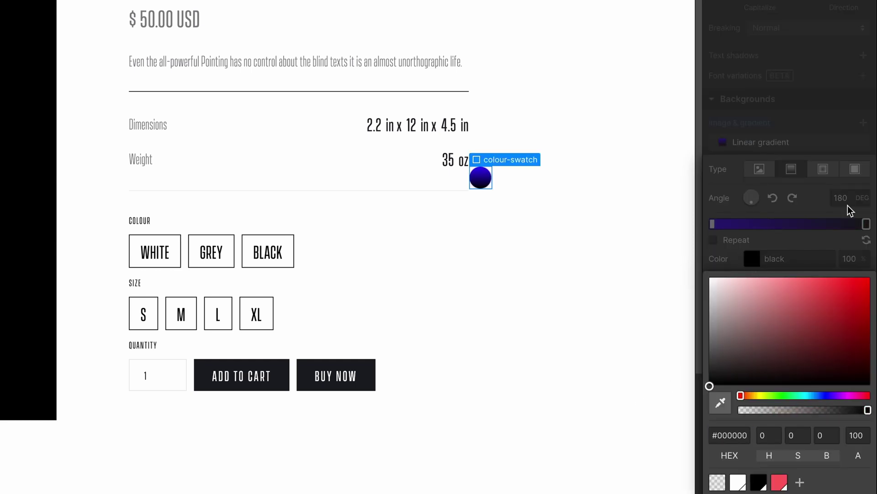
Set the blue-black gradient's angle to 135 degrees and bring both colour stops to 50% for a hard diagonal split.
{"action": "left_click", "coordinate": [768, 206]}
{"action": "left_click", "coordinate": [753, 199]}
{"action": "left_click_drag", "start_coordinate": [866, 224], "coordinate": [849, 223]}
{"action": "mouse_move", "coordinate": [789, 229]}
{"action": "left_mouse_down"}
{"action": "mouse_move", "coordinate": [783, 223]}
{"action": "mouse_move", "coordinate": [791, 223]}
{"action": "left_mouse_up"}
{"action": "left_click_drag", "start_coordinate": [712, 223], "coordinate": [792, 223]}
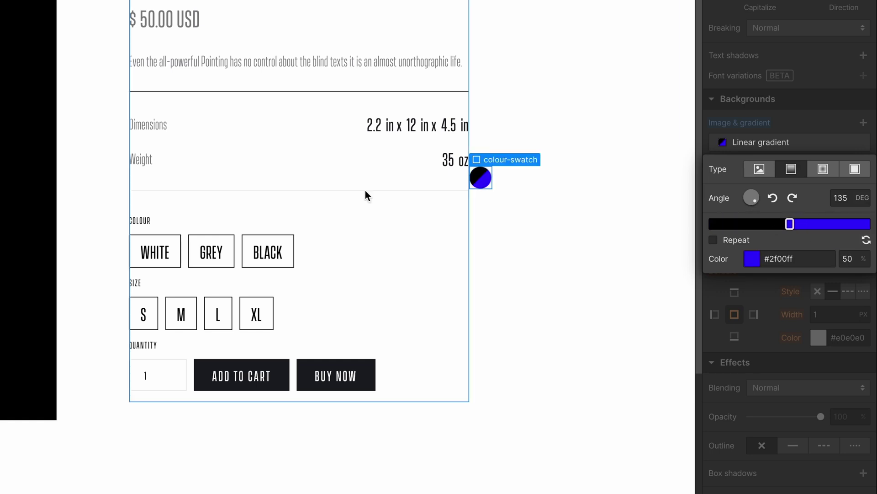
{"action": "left_click", "coordinate": [480, 238]}
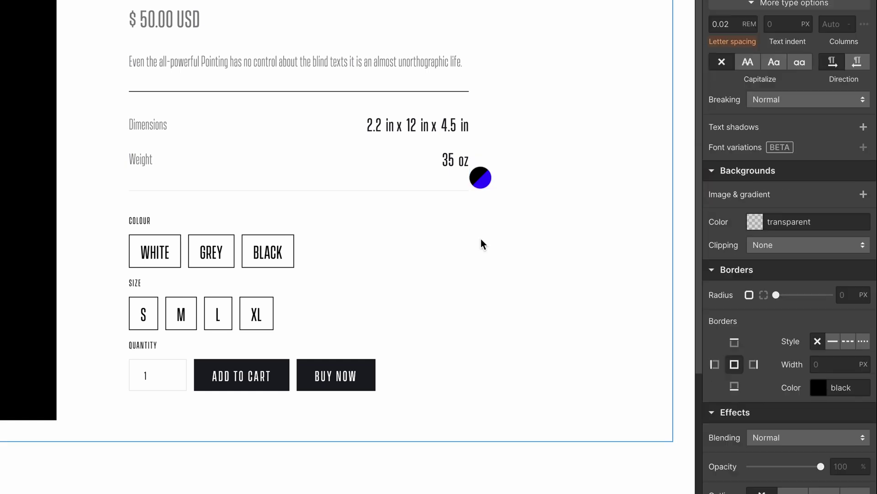
Reselect the swatch and undo its class changes back to the yellow combo class.
{"action": "left_click", "coordinate": [477, 175]}
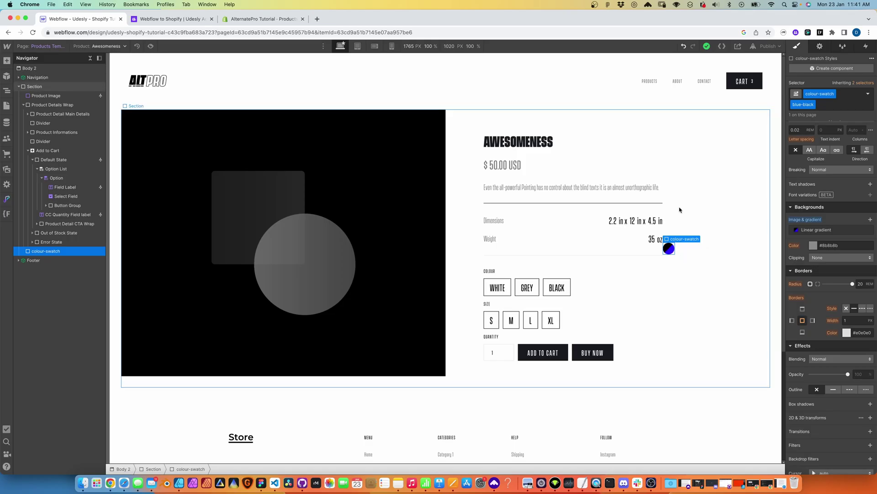
{"action": "key", "text": "ctrl+z"}
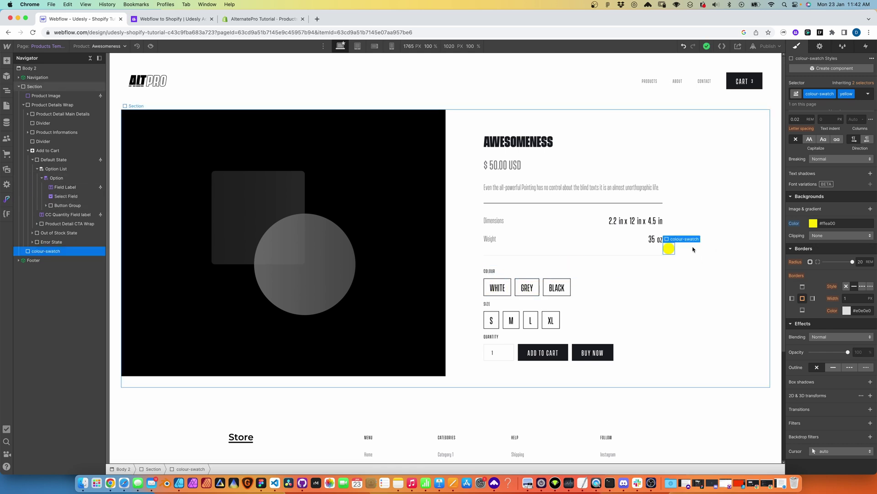
Try to cut the yellow swatch and paste it into the White option button, and dismiss the error report.
{"action": "key", "text": "cmd+x"}
{"action": "left_click", "coordinate": [505, 284]}
{"action": "key", "text": "cmd+v"}
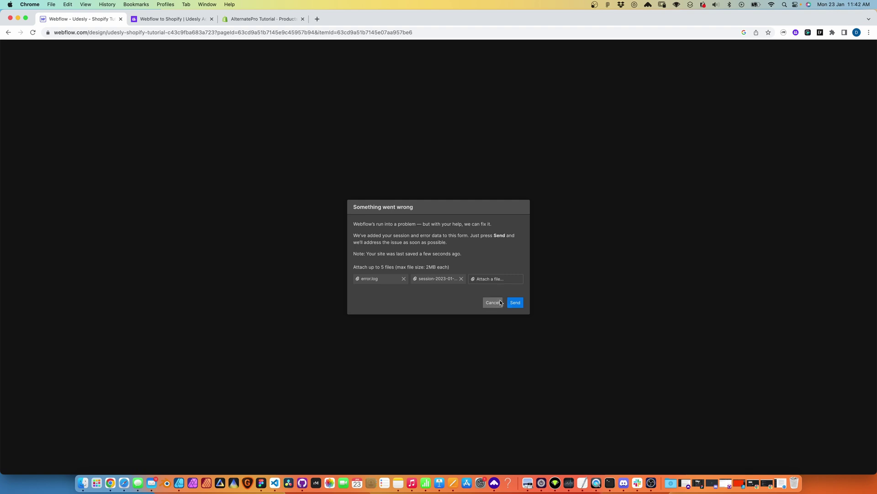
{"action": "left_click", "coordinate": [493, 302]}
{"action": "left_click", "coordinate": [457, 177]}
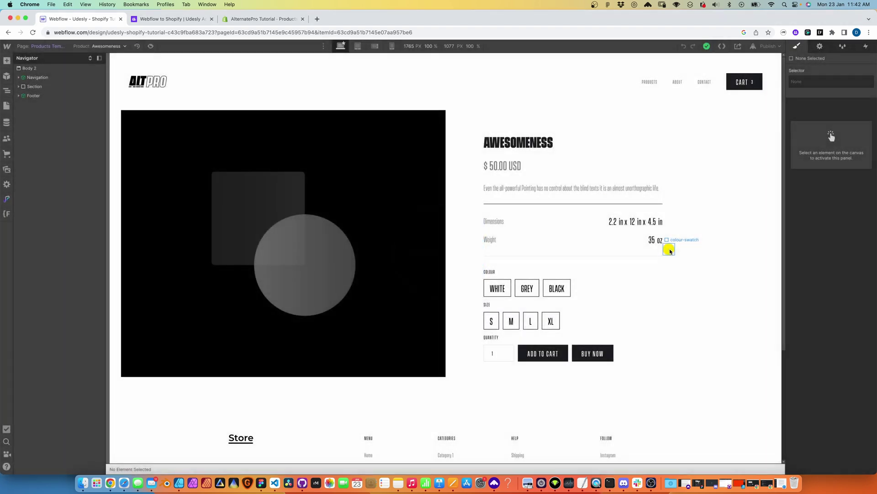
Move the yellow colour-swatch from the section into the White colour option button.
{"action": "left_click", "coordinate": [670, 251]}
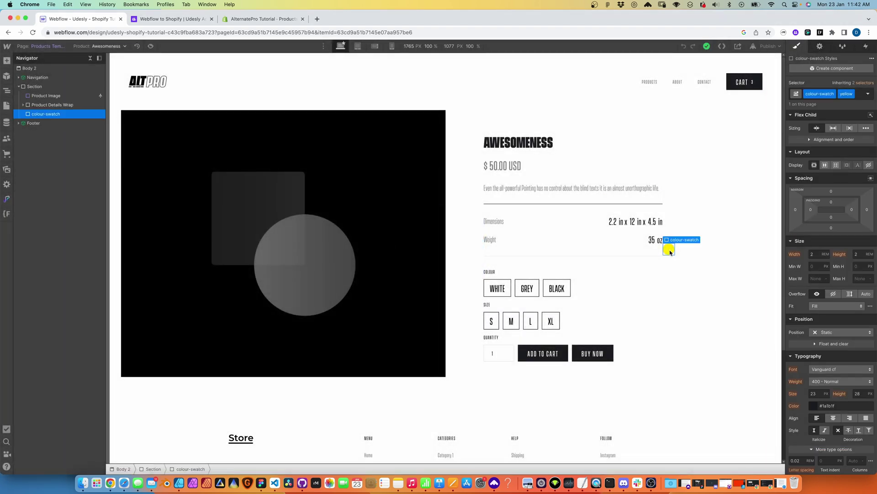
{"action": "left_click", "coordinate": [493, 284]}
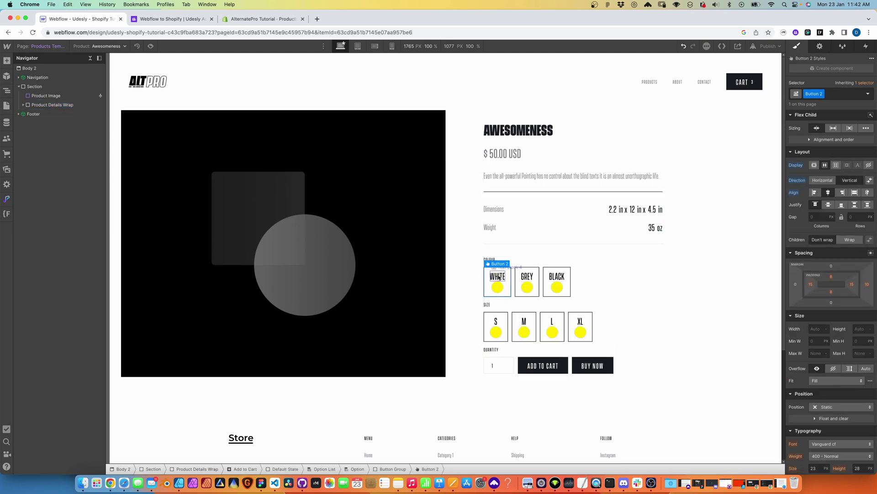
Delete the text label from the White option button and undo the deletion.
{"action": "left_click", "coordinate": [498, 278]}
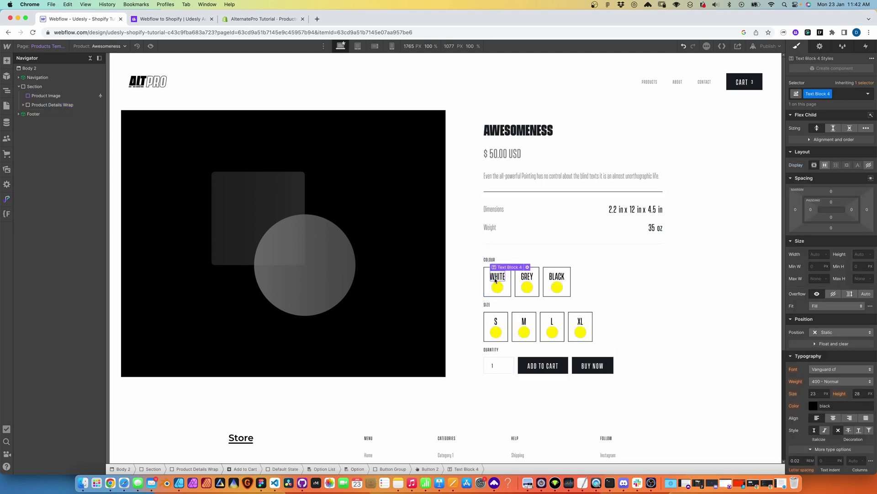
{"action": "key", "text": "Delete"}
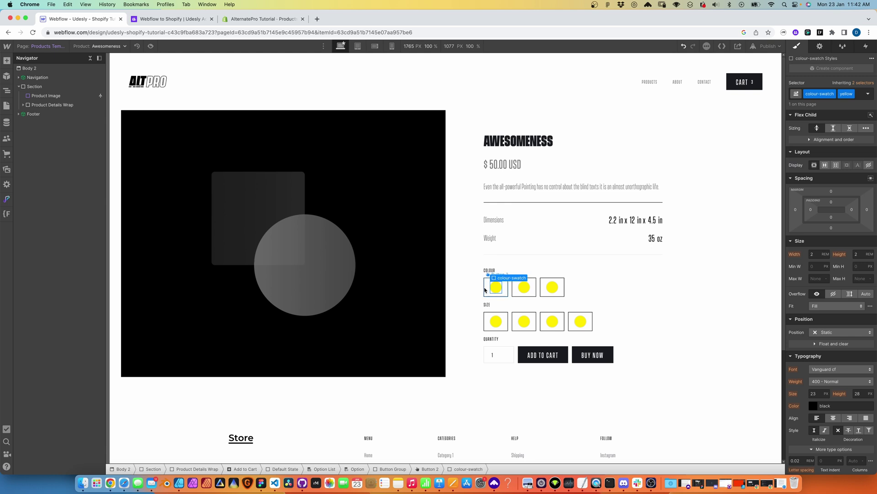
{"action": "key", "text": "super+z"}
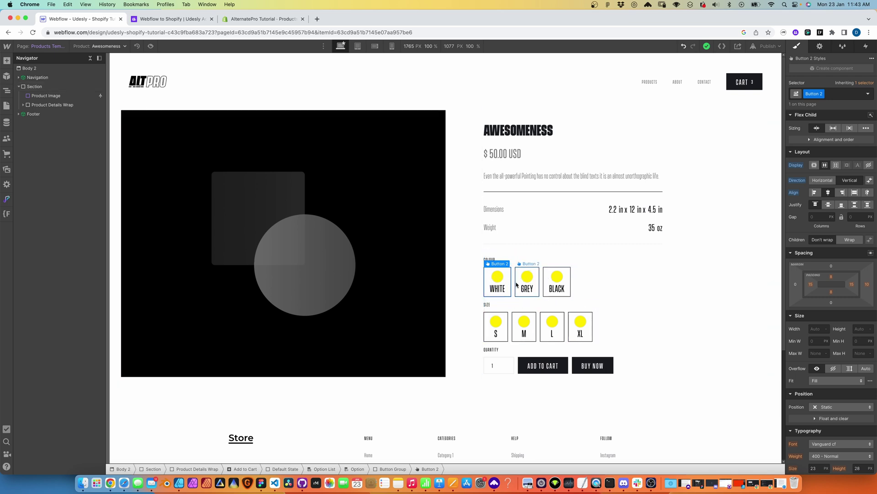
Remove the yellow combo class from the colour-swatch inside the White option button.
{"action": "left_click", "coordinate": [498, 276]}
{"action": "left_click", "coordinate": [840, 92]}
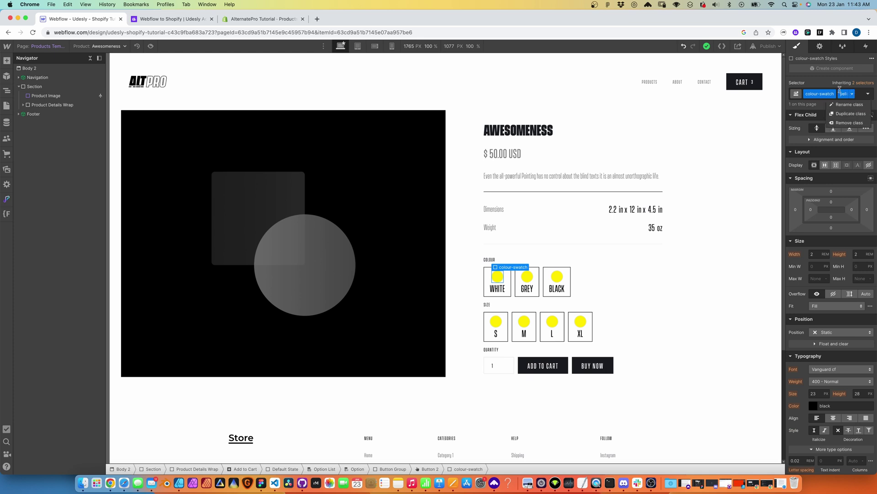
{"action": "left_click", "coordinate": [850, 122]}
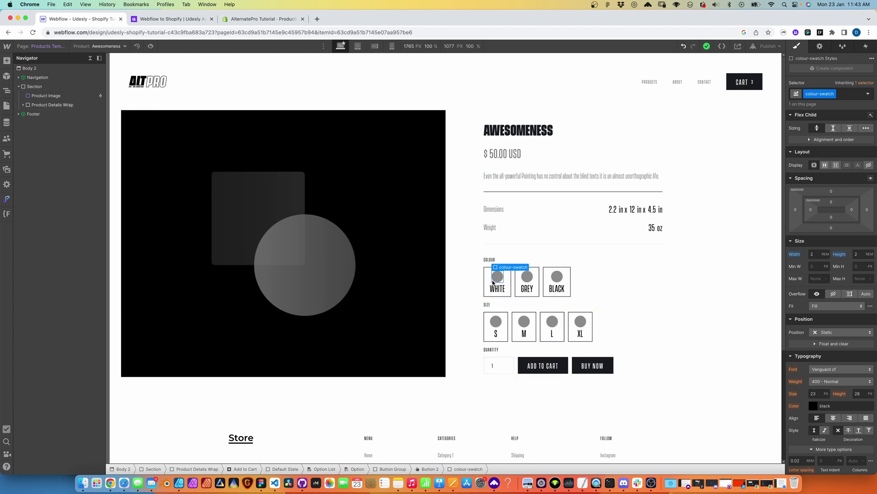
Add a custom attribute to the colour-swatch named liquid:if with the value option.name == 'Colour'.
{"action": "left_click", "coordinate": [821, 48]}
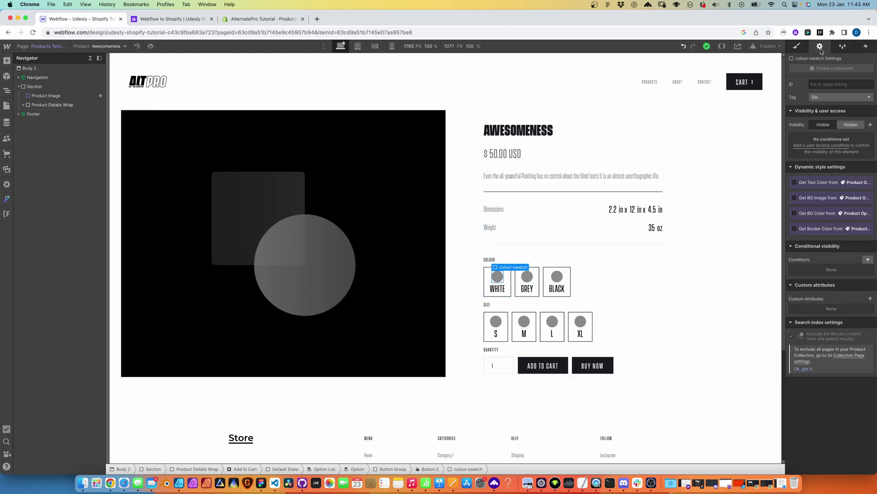
{"action": "left_click", "coordinate": [866, 301]}
{"action": "left_click", "coordinate": [814, 322]}
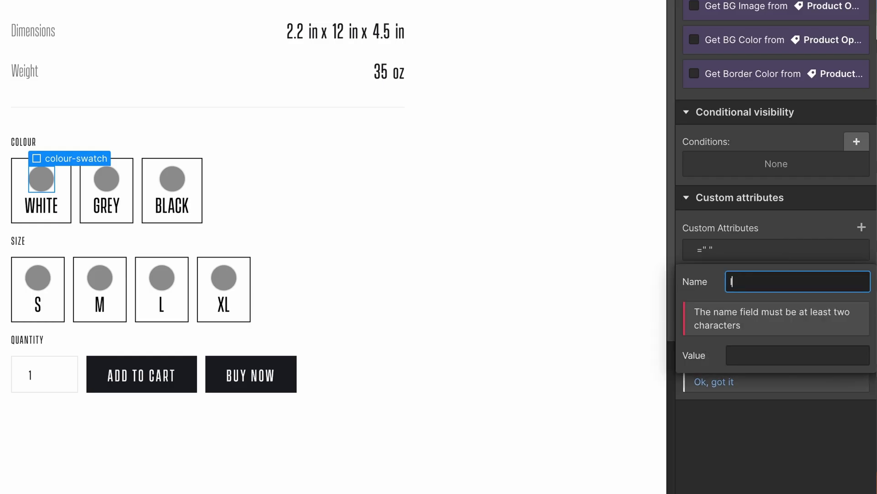
{"action": "type", "text": "liquid:if"}
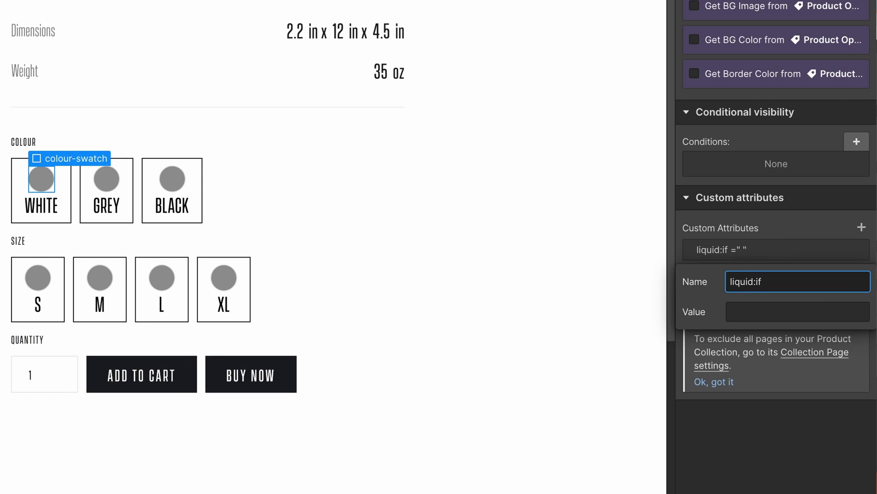
{"action": "left_click", "coordinate": [798, 311]}
{"action": "type", "text": "o"}
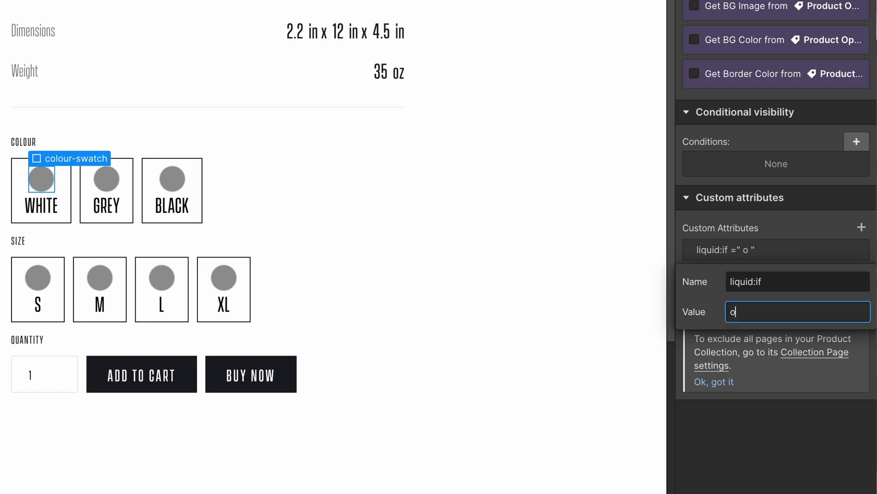
{"action": "type", "text": "ption.name"}
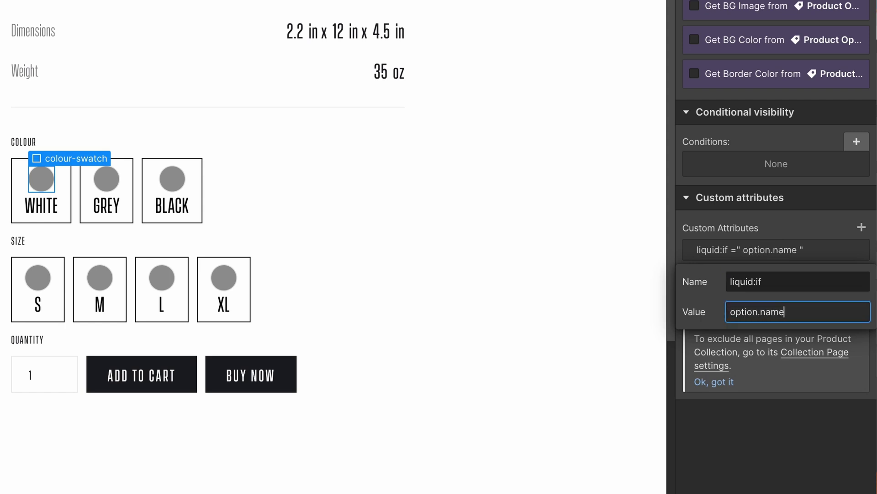
{"action": "type", "text": " == 'Colour"}
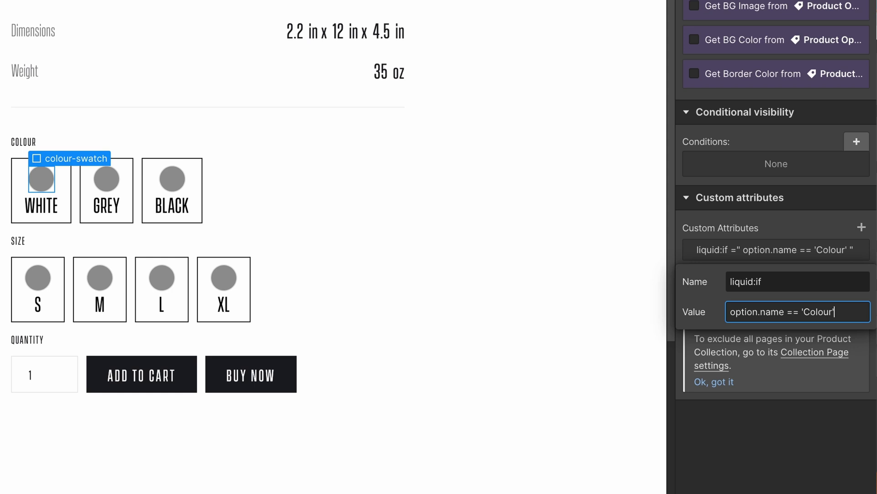
Replace the option name in the liquid:if value with lakusdhf and restore it to Colour.
{"action": "key", "text": "shift+Left"}
{"action": "key", "text": "shift+Left"}
{"action": "key", "text": "shift+Left"}
{"action": "key", "text": "shift+Left"}
{"action": "key", "text": "shift+Left"}
{"action": "key", "text": "shift+Left"}
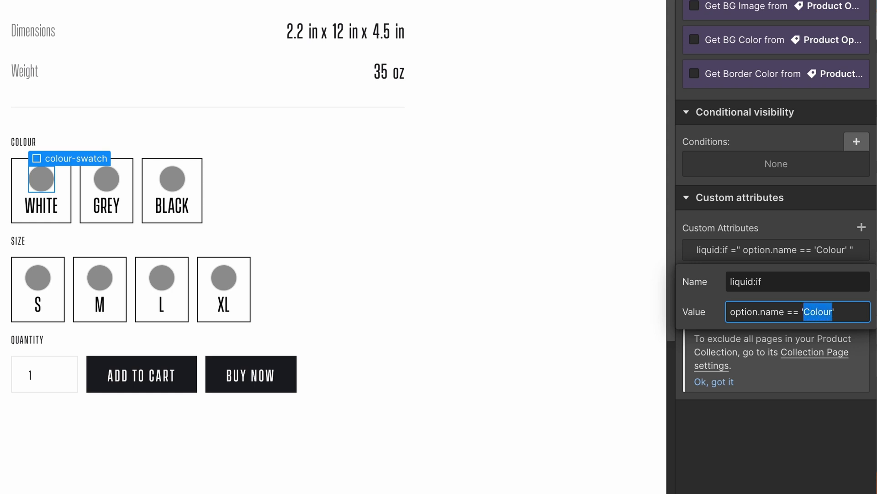
{"action": "key", "text": "Right"}
{"action": "key", "text": "shift+Left"}
{"action": "key", "text": "shift+Left"}
{"action": "key", "text": "shift+Left"}
{"action": "key", "text": "shift+Left"}
{"action": "key", "text": "shift+Left"}
{"action": "key", "text": "shift+Left"}
{"action": "type", "text": "lakusdhf"}
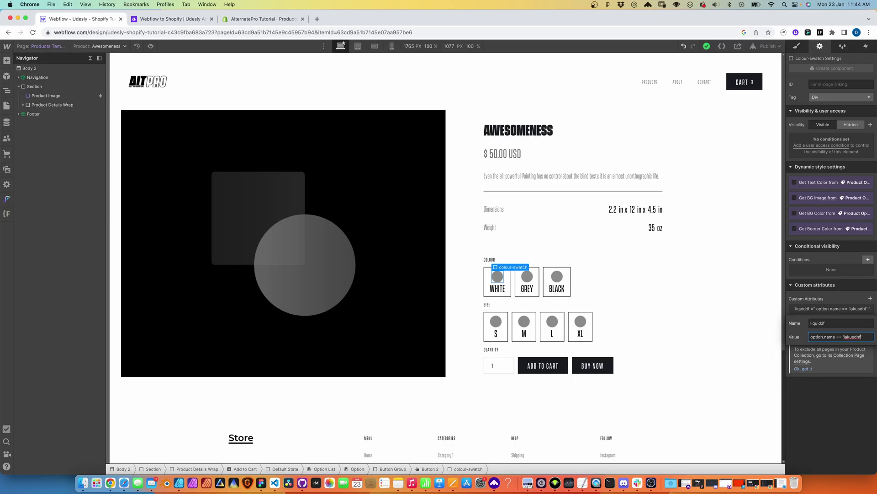
{"action": "key", "text": "BackSpace"}
{"action": "key", "text": "BackSpace"}
{"action": "key", "text": "BackSpace"}
{"action": "key", "text": "BackSpace"}
{"action": "key", "text": "BackSpace"}
{"action": "key", "text": "BackSpace"}
{"action": "key", "text": "BackSpace"}
{"action": "key", "text": "BackSpace"}
{"action": "type", "text": "Colour"}
Switch to the Shopify product and compare its colour option name with the name used in the swatch's liquid:if value.
{"action": "left_click", "coordinate": [260, 19]}
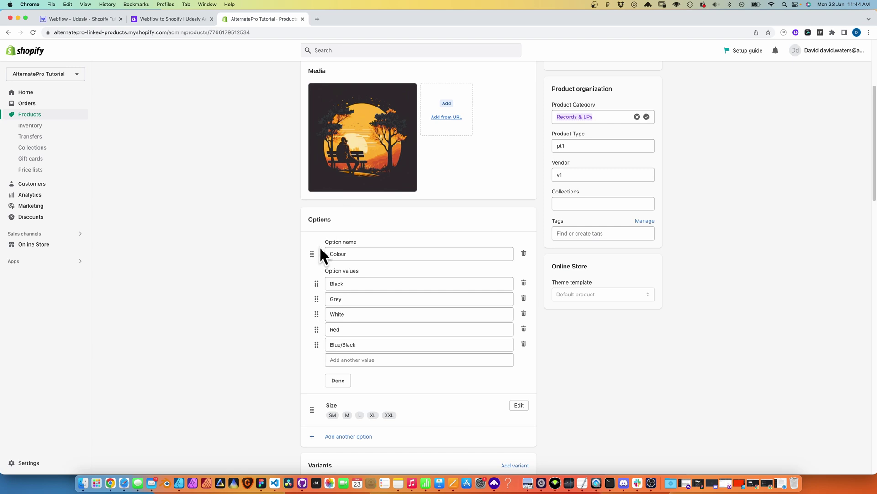
{"action": "double_click", "coordinate": [360, 254]}
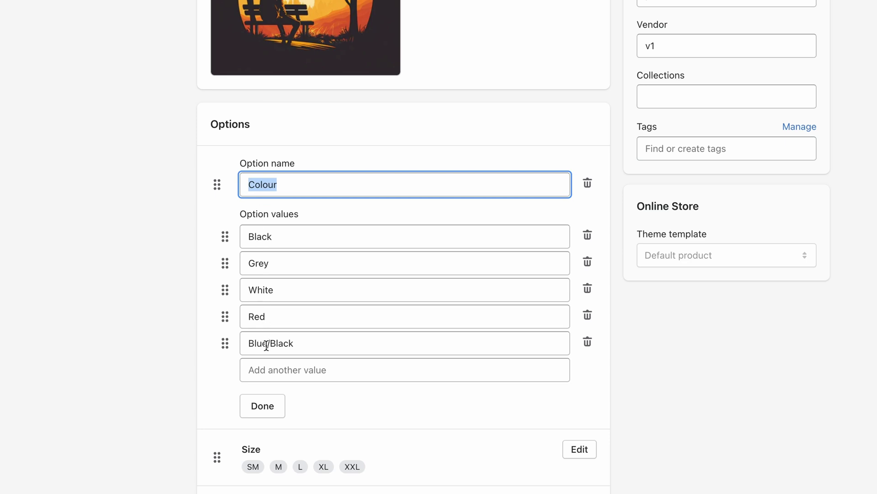
{"action": "left_click", "coordinate": [303, 188]}
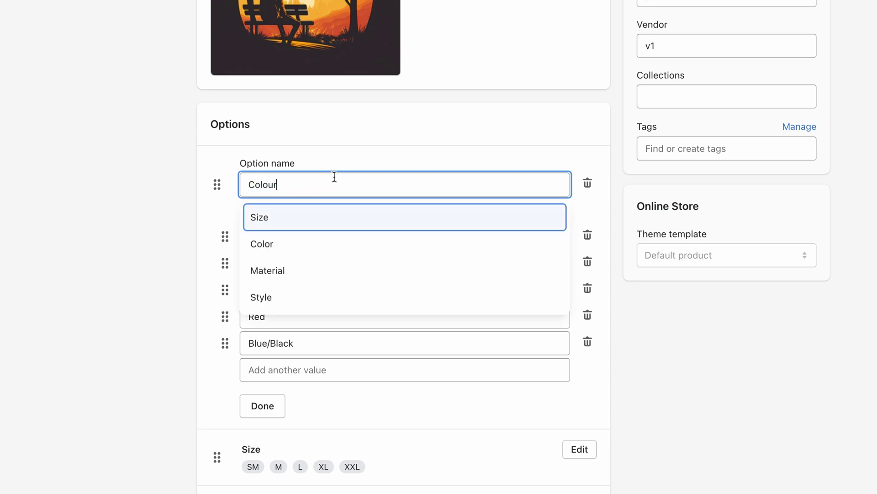
{"action": "left_click", "coordinate": [290, 184]}
{"action": "left_click_drag", "start_coordinate": [289, 184], "coordinate": [213, 185]}
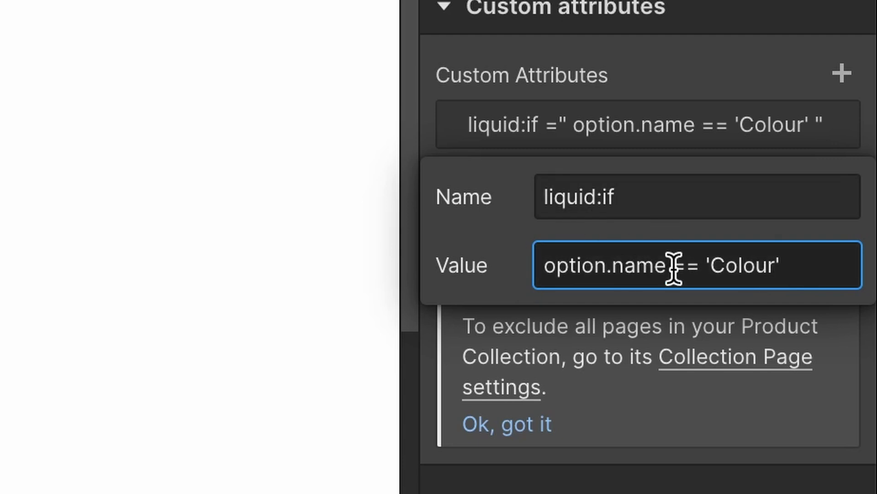
{"action": "left_click_drag", "start_coordinate": [711, 267], "coordinate": [777, 259]}
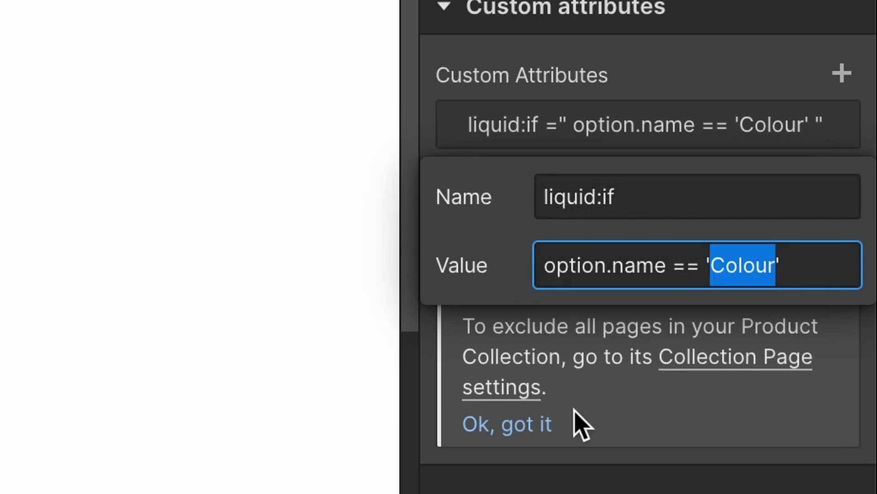
{"action": "left_click", "coordinate": [500, 476]}
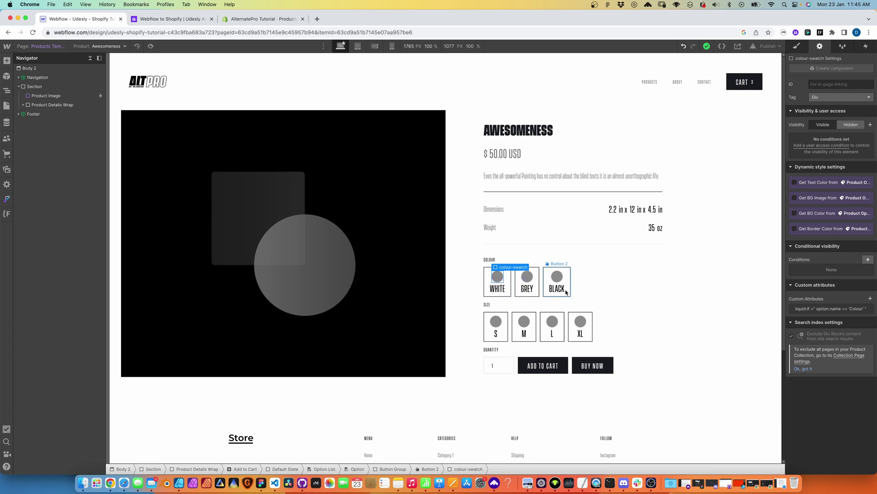
Check the swatch's existing combo classes and add a second custom attribute named liquid:object with the value value | handle.
{"action": "left_click", "coordinate": [797, 46]}
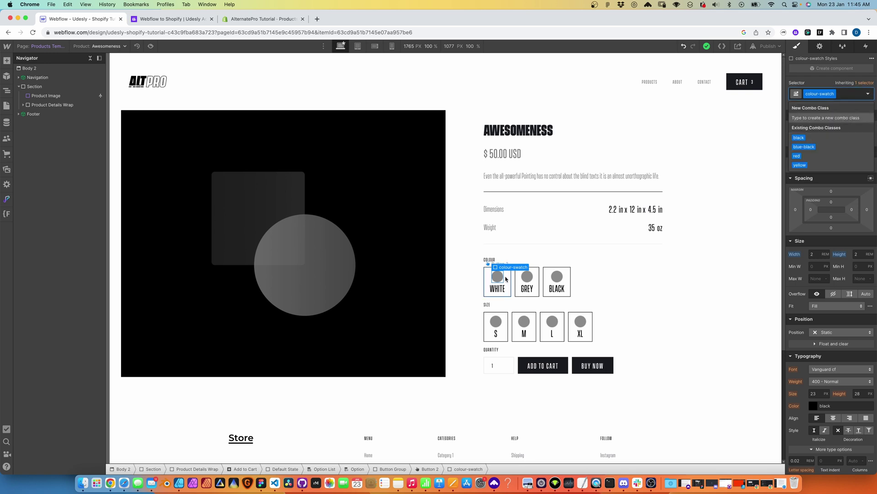
{"action": "left_click", "coordinate": [820, 46]}
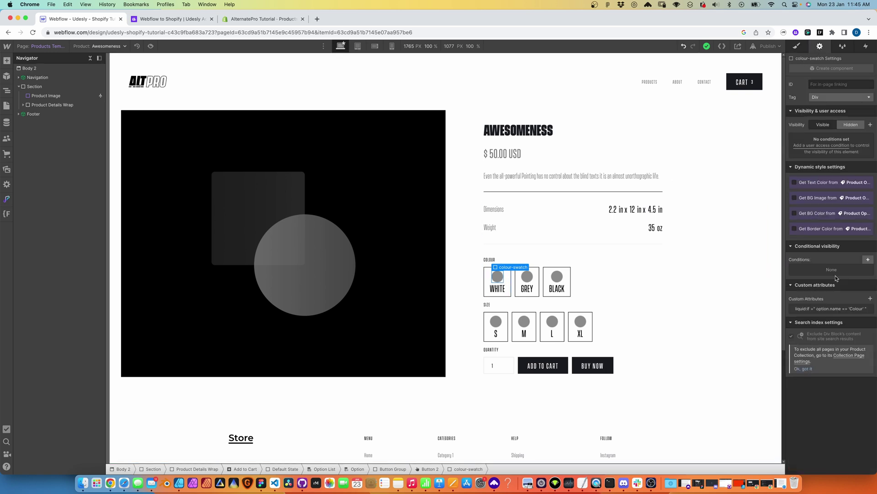
{"action": "left_click", "coordinate": [871, 298]}
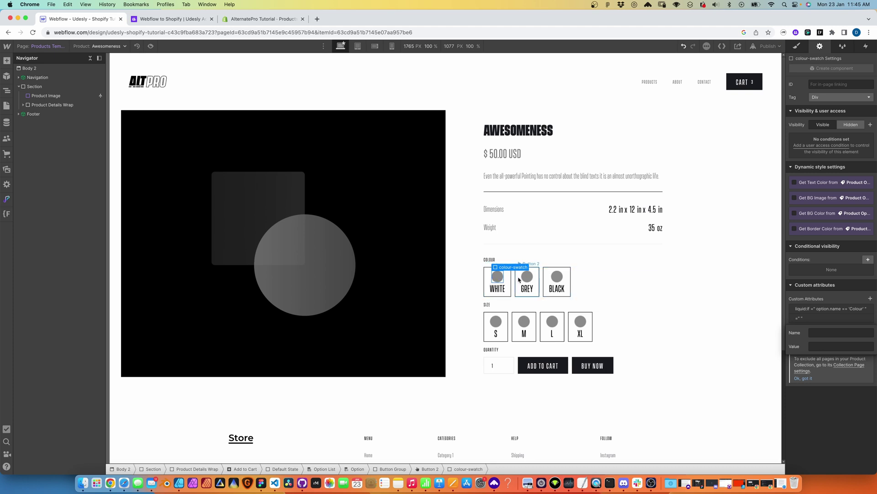
{"action": "left_click", "coordinate": [828, 330]}
{"action": "type", "text": "liquid:oh"}
{"action": "key", "text": "BackSpace"}
{"action": "type", "text": "bject"}
{"action": "key", "text": "Tab"}
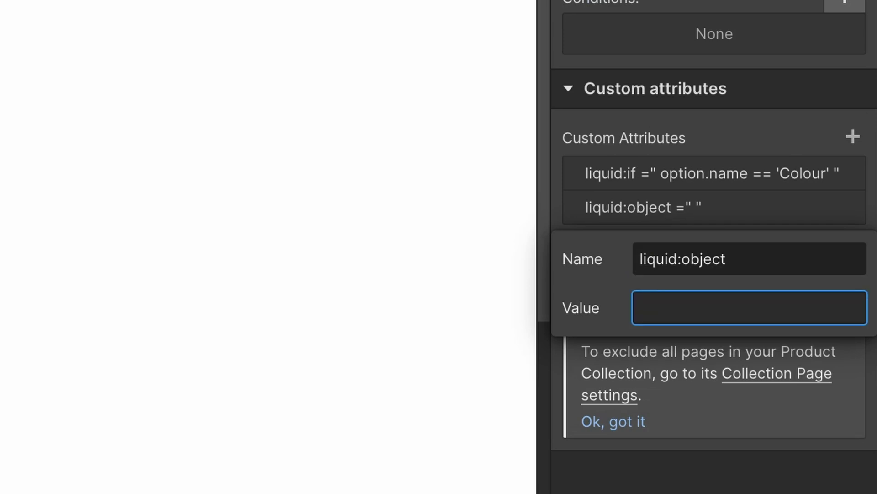
{"action": "type", "text": "value"}
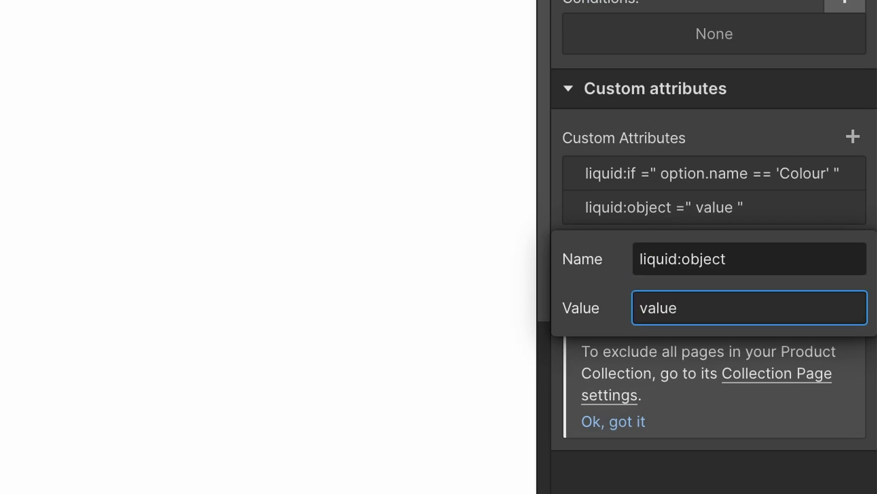
{"action": "type", "text": " | handle"}
{"action": "key", "text": "Return"}
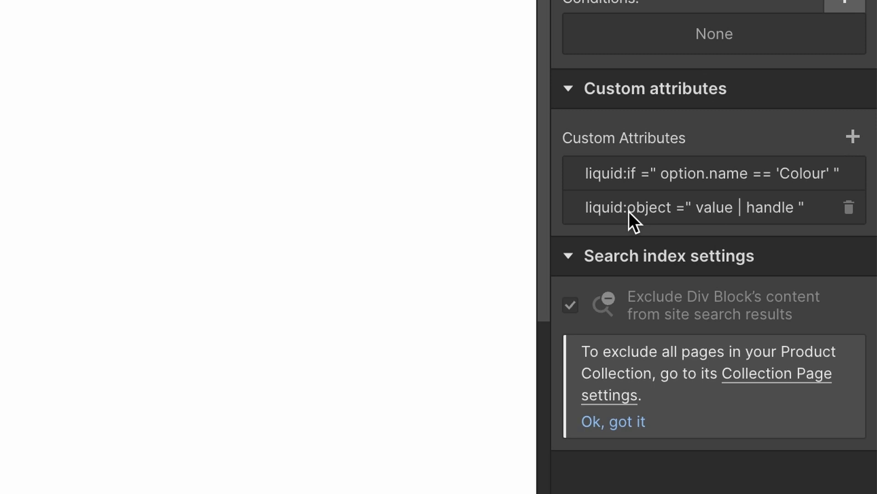
Add a third custom attribute to the colour-swatch named where with the value class.
{"action": "left_click", "coordinate": [855, 138]}
{"action": "left_click", "coordinate": [662, 282]}
{"action": "type", "text": "where"}
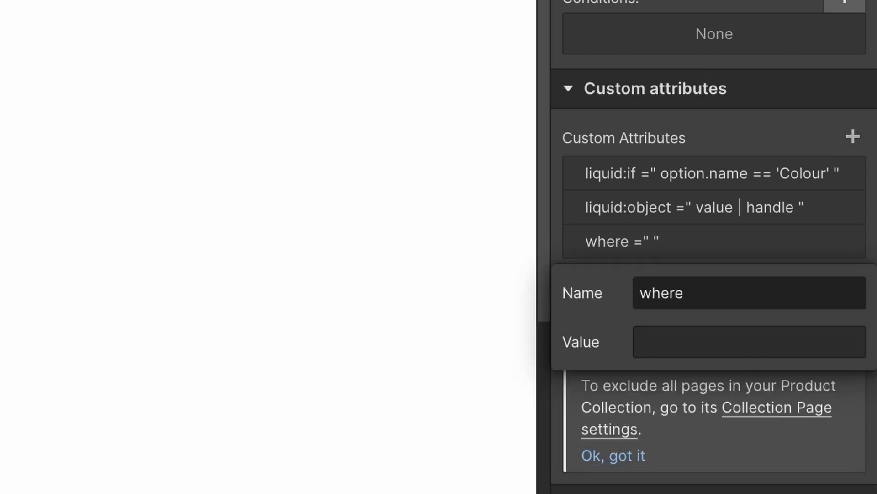
{"action": "left_click", "coordinate": [645, 347]}
{"action": "type", "text": "class"}
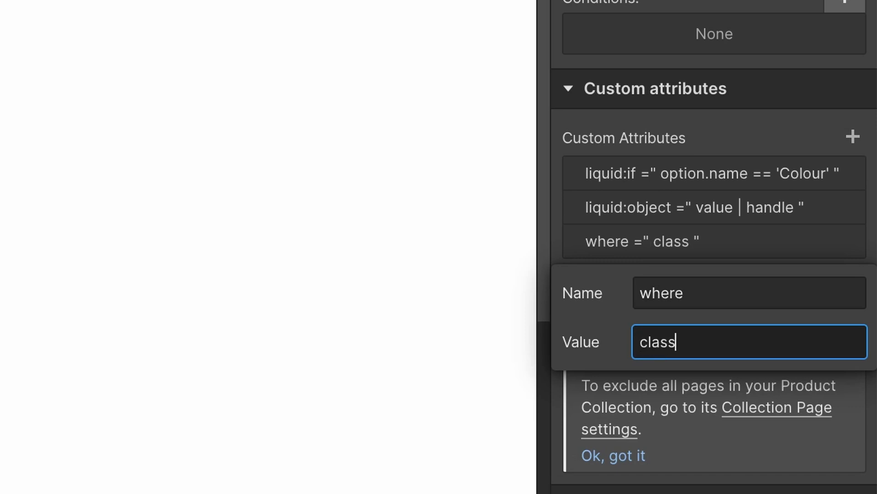
Set the value of the colour-swatch's where attribute to classList.
{"action": "type", "text": "List"}
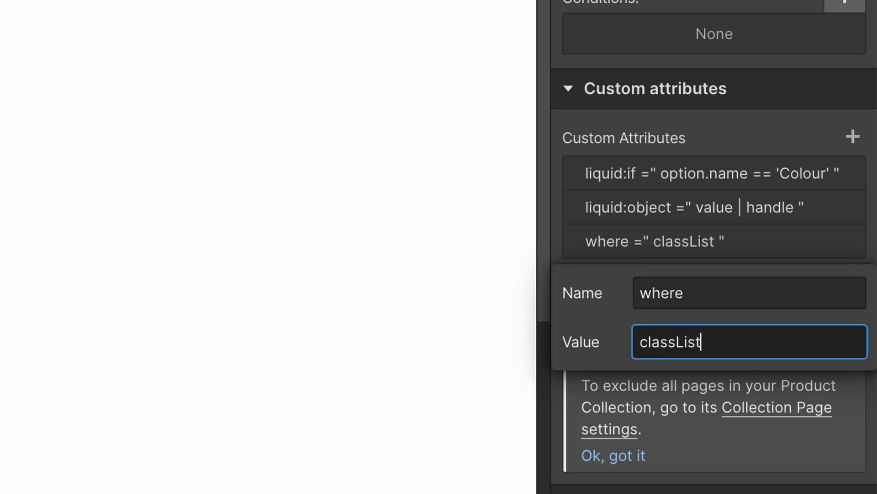
{"action": "left_click", "coordinate": [593, 435]}
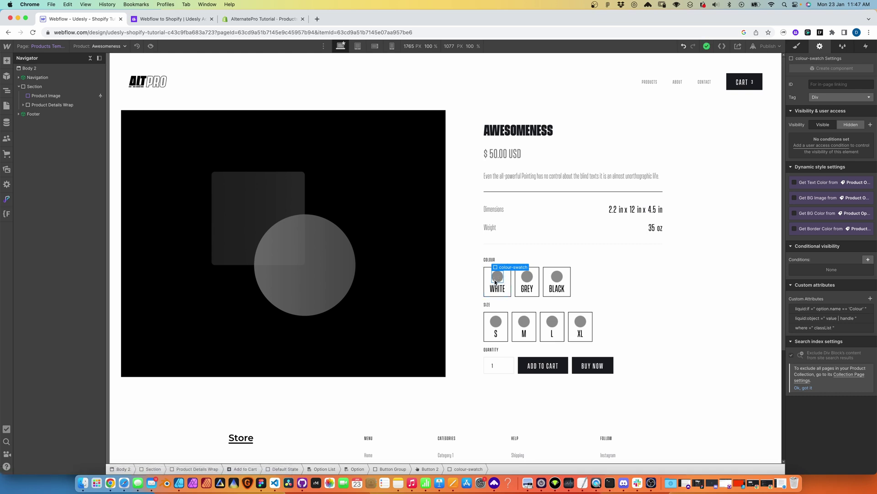
{"action": "left_click", "coordinate": [827, 85]}
Add a fourth custom attribute to the colour-swatch named data-class with the value find-swatch.
{"action": "left_click", "coordinate": [871, 298]}
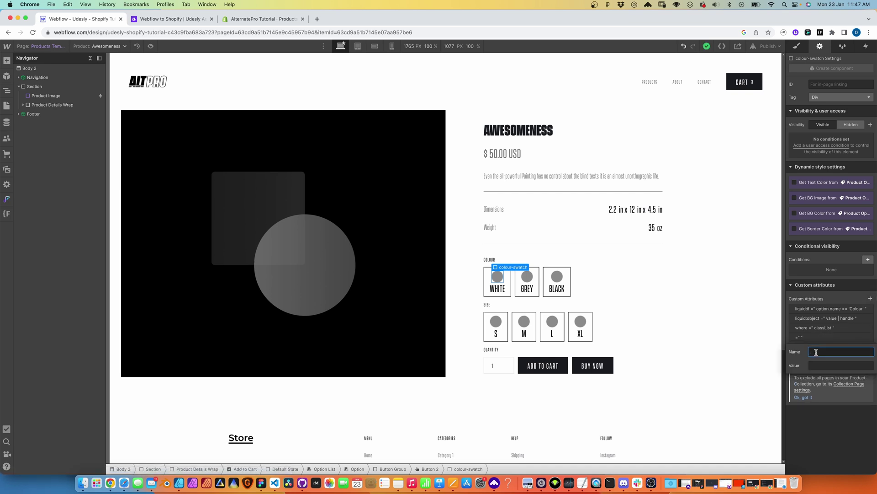
{"action": "type", "text": "dat"}
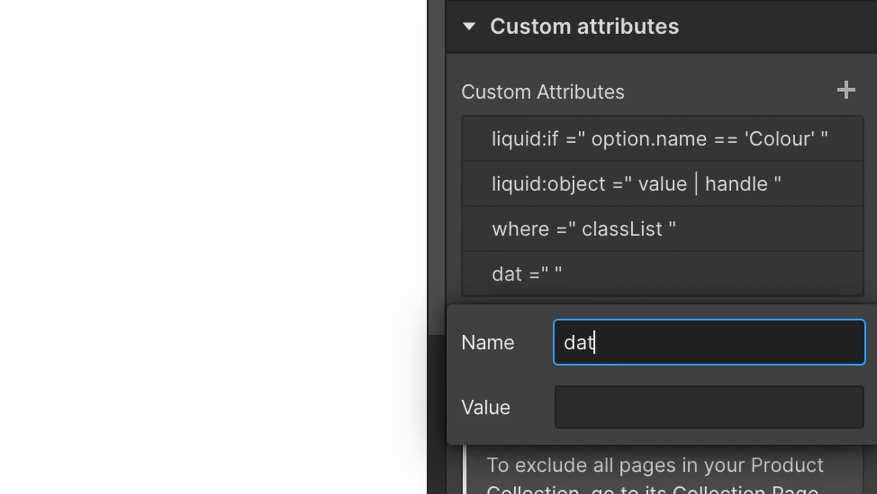
{"action": "type", "text": "a-class"}
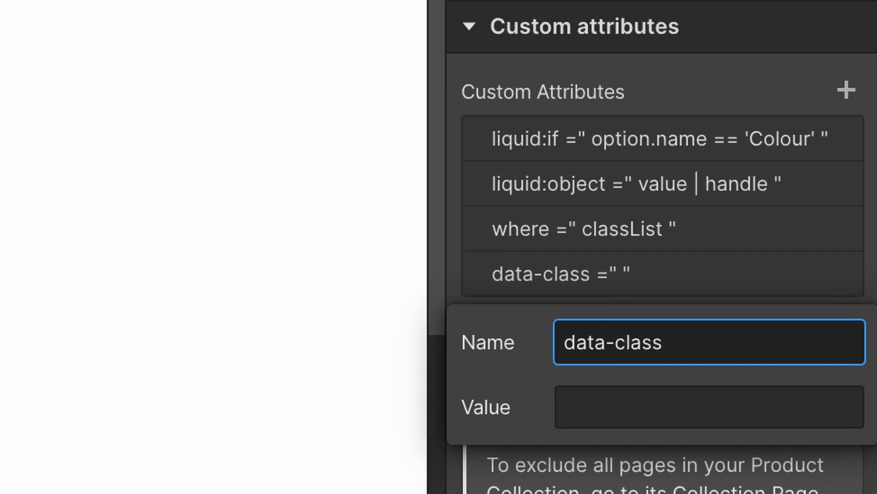
{"action": "key", "text": "Tab"}
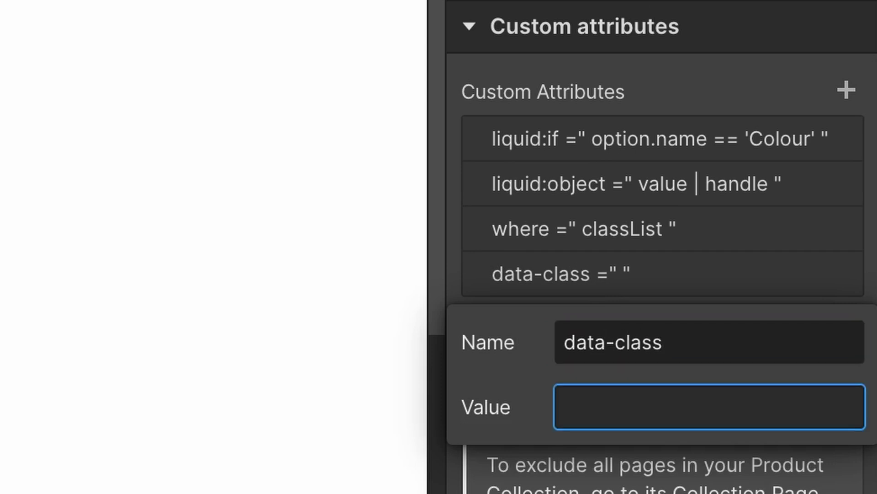
{"action": "type", "text": "find-swatch"}
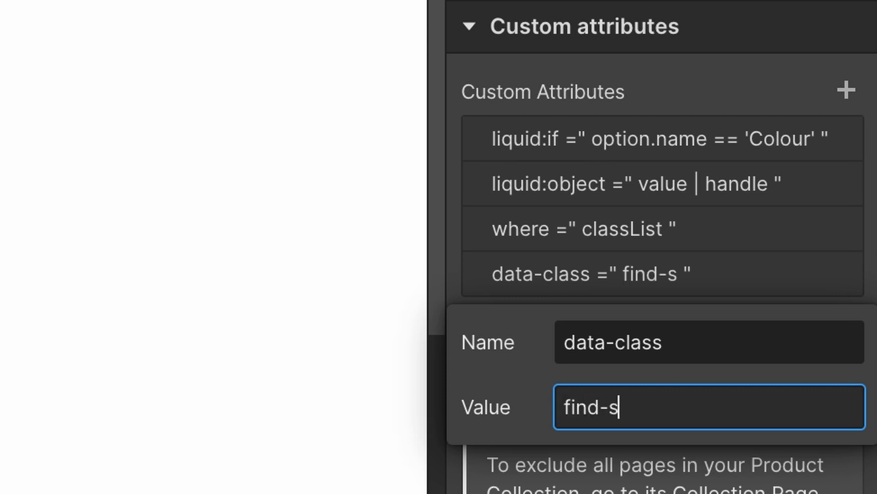
{"action": "key", "text": "Return"}
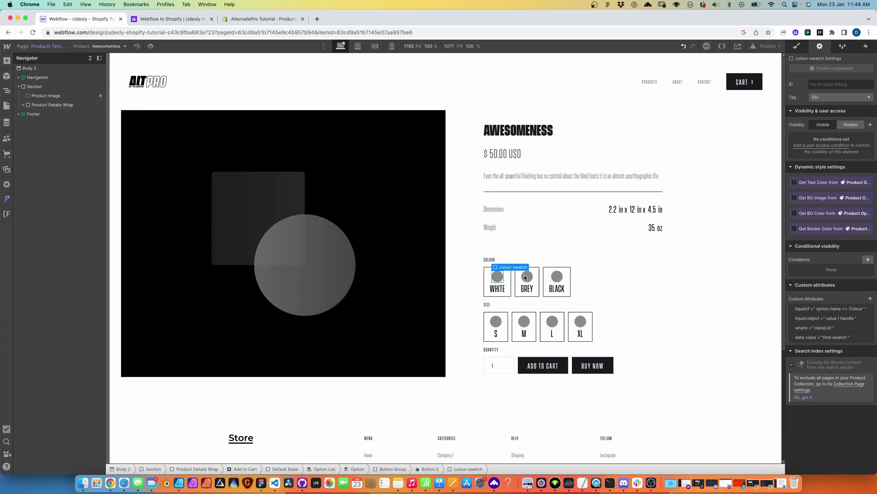
Apply the black combo class to the colour-swatch and remove it again.
{"action": "left_click", "coordinate": [799, 45]}
{"action": "left_click", "coordinate": [844, 94]}
{"action": "type", "text": "black"}
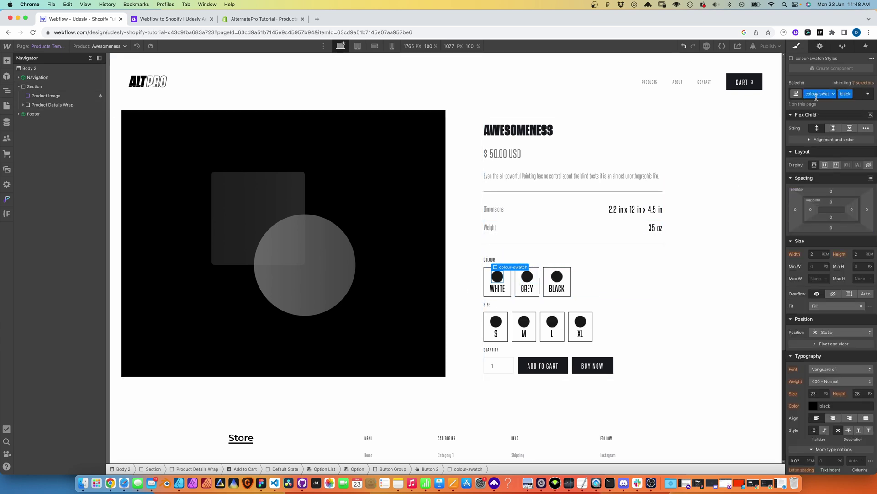
{"action": "key", "text": "Return"}
{"action": "left_click", "coordinate": [850, 94]}
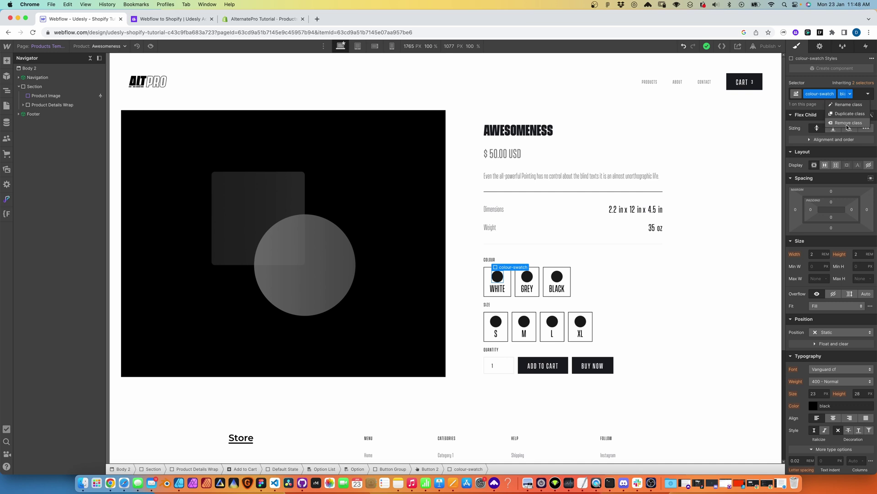
{"action": "left_click", "coordinate": [848, 123]}
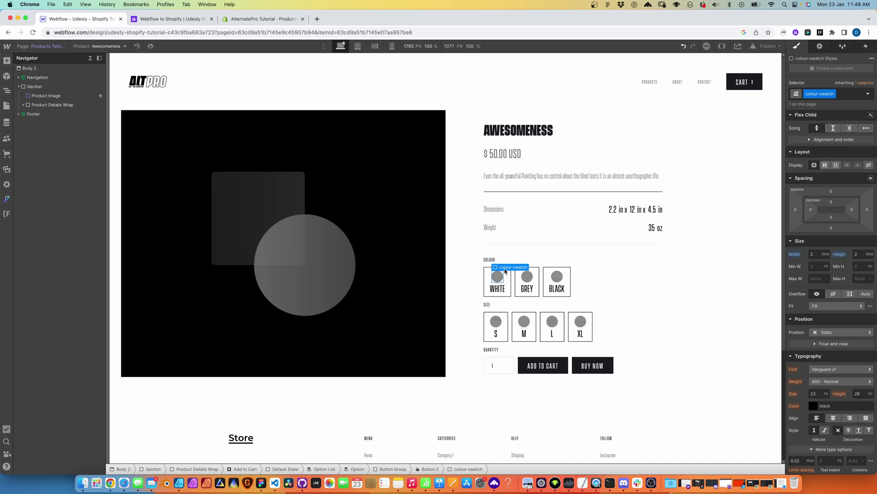
Paste the script that prepends colour-swatch to find-swatch elements into the Products Template's custom code before the </body> tag.
{"action": "left_click", "coordinate": [7, 106]}
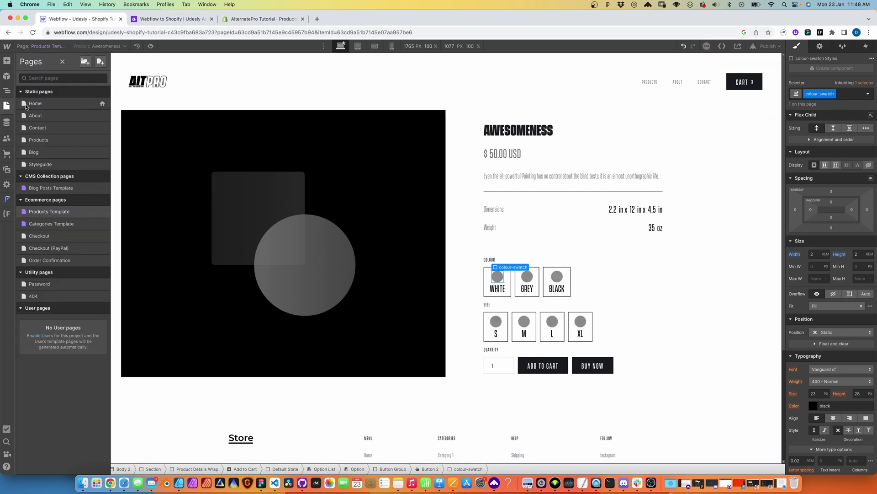
{"action": "left_click", "coordinate": [103, 212]}
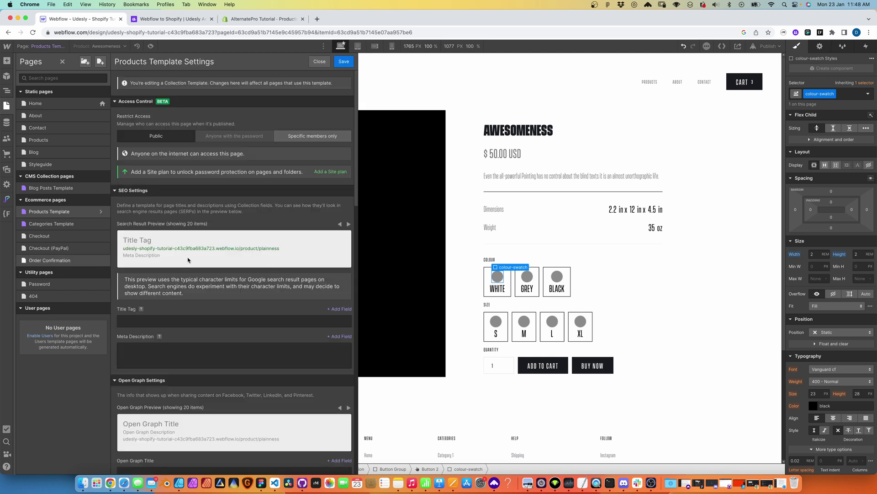
{"action": "scroll", "coordinate": [183, 287], "scroll_direction": "down", "scroll_amount": 10}
{"action": "scroll", "coordinate": [181, 286], "scroll_direction": "down", "scroll_amount": 8}
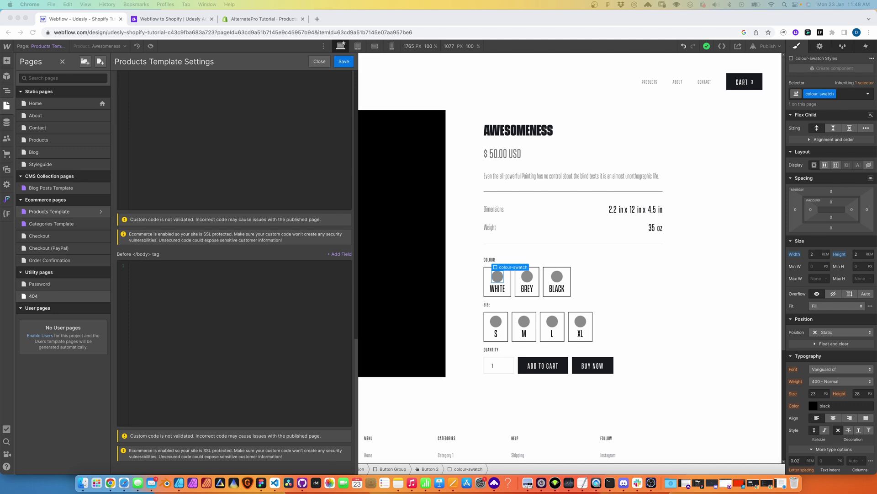
{"action": "left_click", "coordinate": [216, 279]}
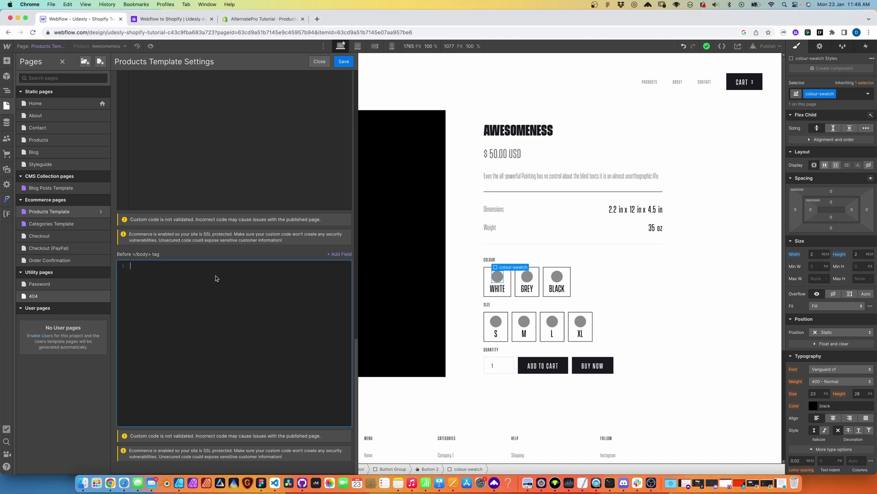
{"action": "key", "text": "super+v"}
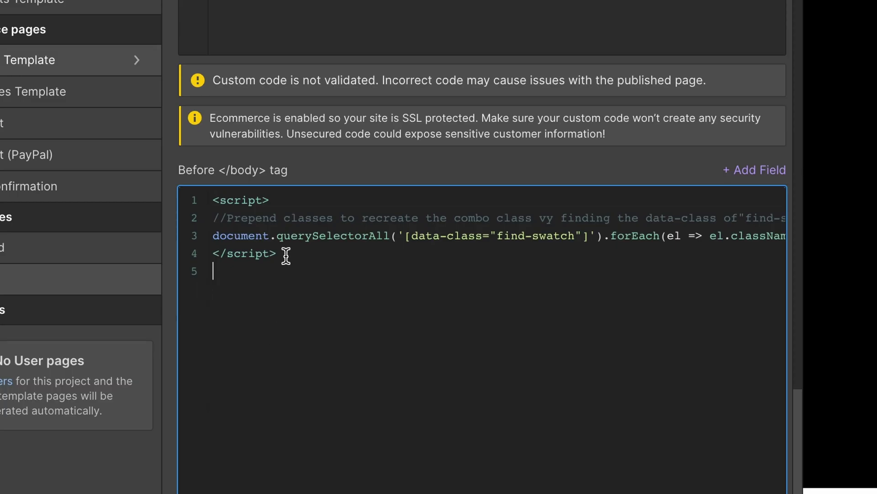
{"action": "left_click_drag", "start_coordinate": [225, 237], "coordinate": [514, 247]}
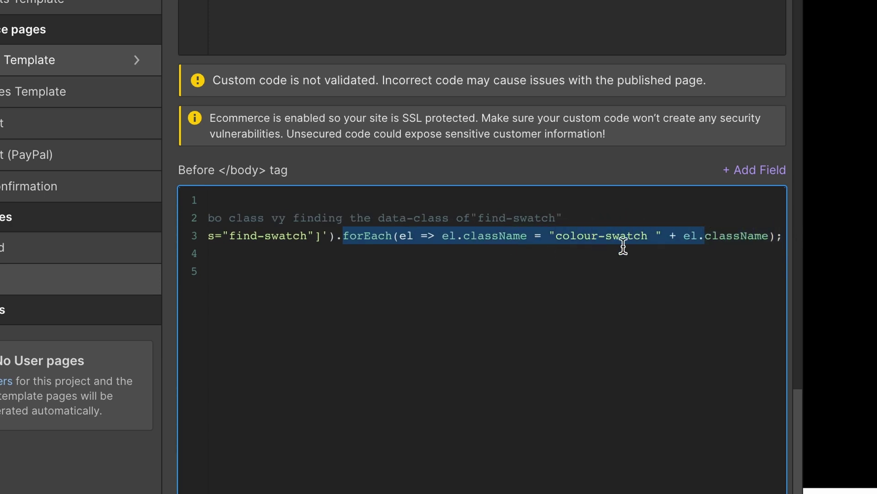
{"action": "double_click", "coordinate": [672, 235]}
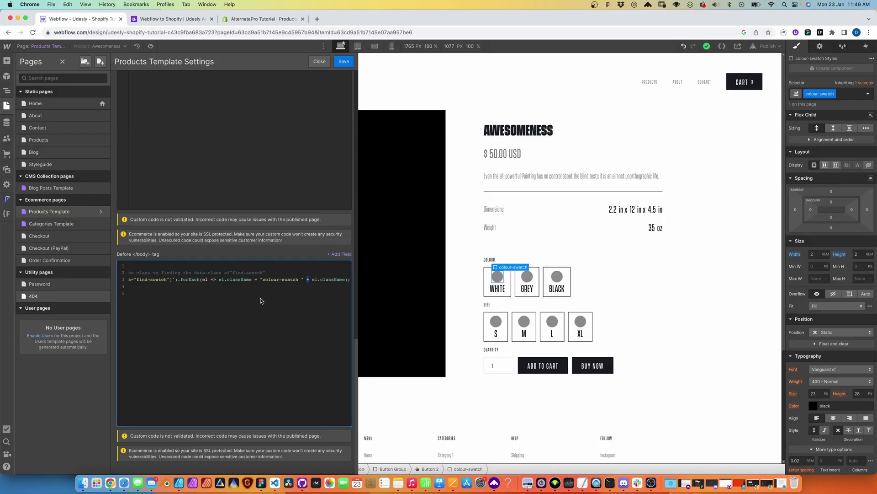
Apply the blue-black combo class to the colour-swatch and remove it again.
{"action": "left_click", "coordinate": [848, 95]}
{"action": "type", "text": "blue"}
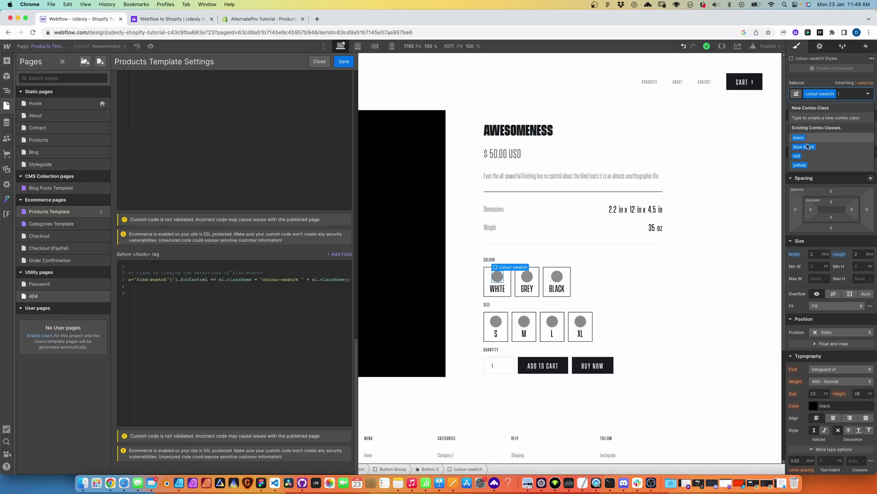
{"action": "key", "text": "Return"}
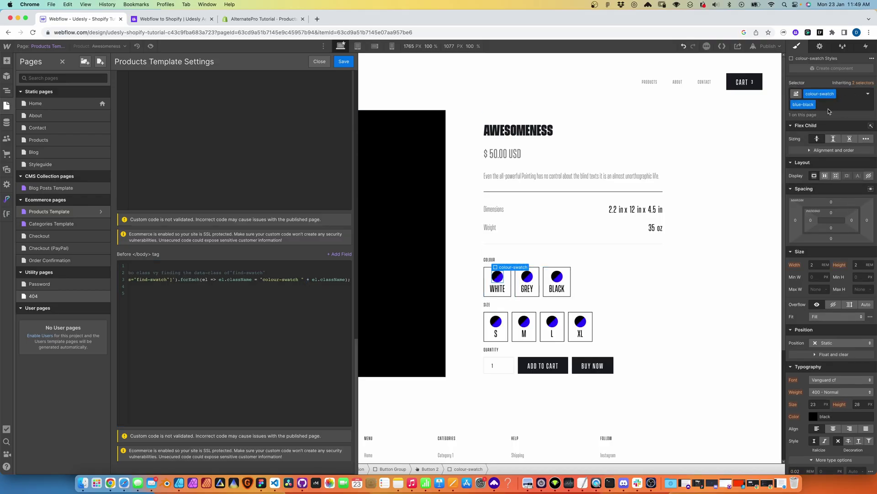
{"action": "left_click", "coordinate": [813, 104]}
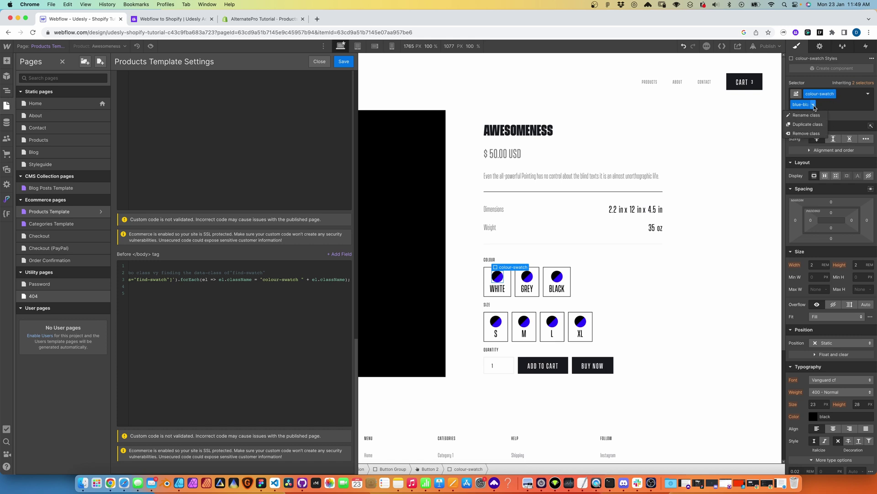
{"action": "left_click", "coordinate": [807, 134]}
Review the pasted script's opening and closing tags and its document.querySelectorAll line.
{"action": "left_click_drag", "start_coordinate": [256, 320], "coordinate": [60, 269]}
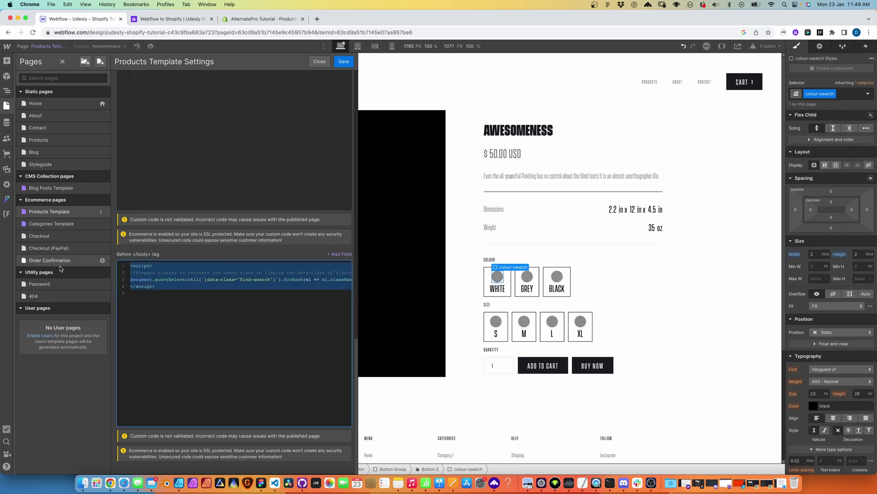
{"action": "left_click", "coordinate": [175, 303]}
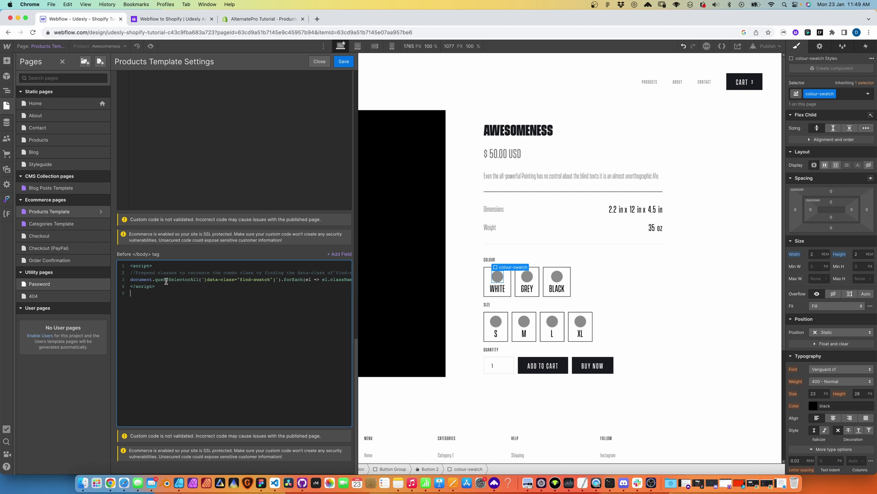
{"action": "left_click_drag", "start_coordinate": [129, 265], "coordinate": [159, 266]}
{"action": "left_click", "coordinate": [165, 291]}
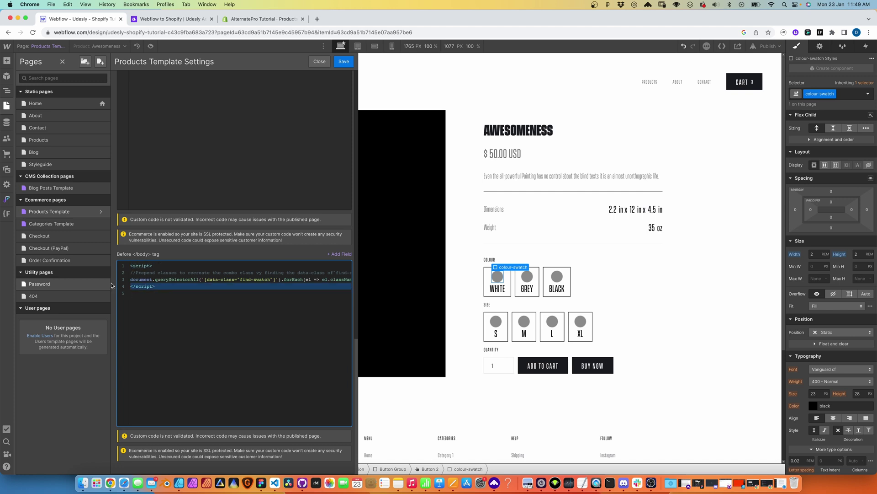
{"action": "left_click_drag", "start_coordinate": [129, 280], "coordinate": [401, 283]}
{"action": "left_click", "coordinate": [314, 307]}
Save the Products Template settings and publish the Webflow site.
{"action": "left_click", "coordinate": [343, 61]}
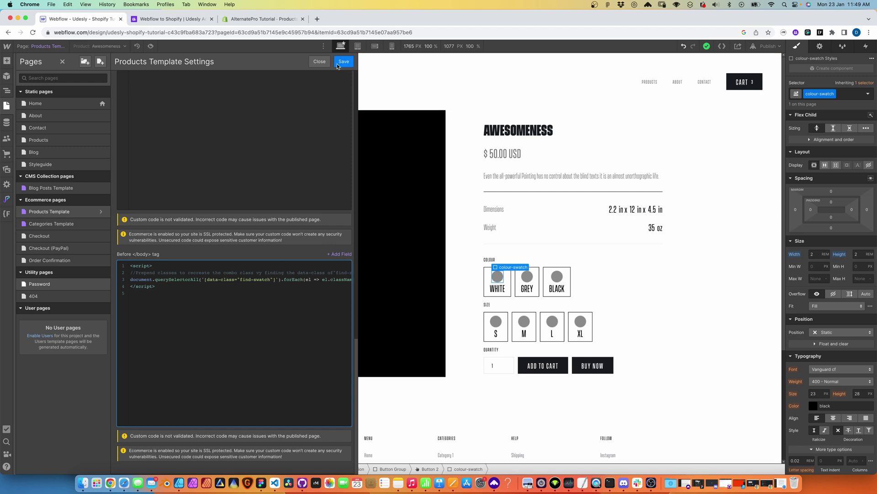
{"action": "left_click", "coordinate": [767, 46]}
{"action": "left_click", "coordinate": [754, 141]}
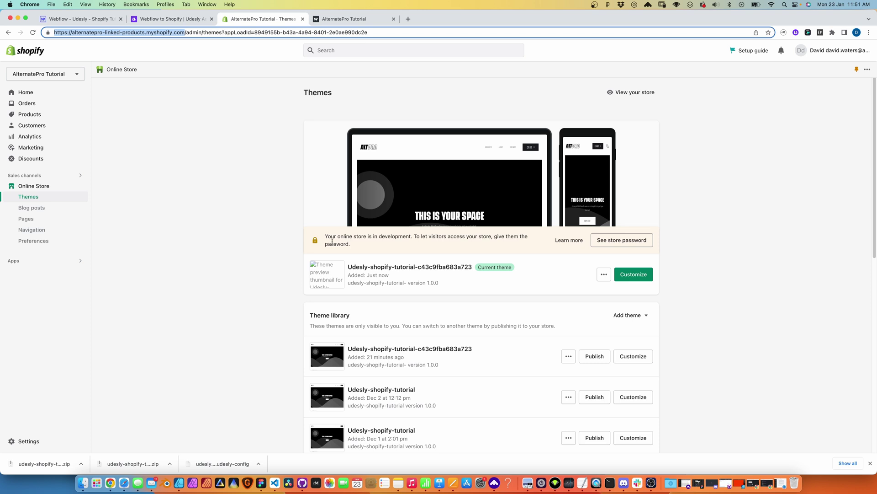
Switch to the storefront preview and open the Awesomeness 1 product page to check its colour swatches.
{"action": "left_click", "coordinate": [347, 20]}
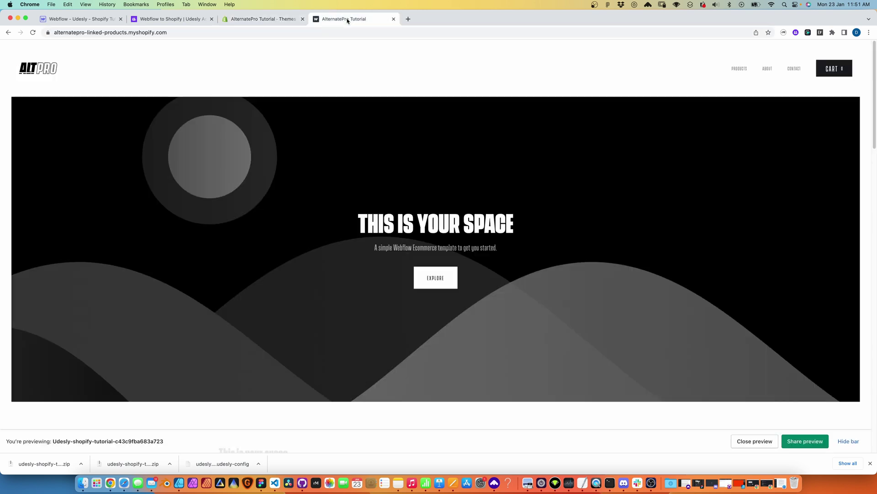
{"action": "scroll", "coordinate": [425, 308], "scroll_direction": "down", "scroll_amount": 4}
{"action": "scroll", "coordinate": [425, 307], "scroll_direction": "up", "scroll_amount": 4}
{"action": "scroll", "coordinate": [143, 188], "scroll_direction": "down", "scroll_amount": 12}
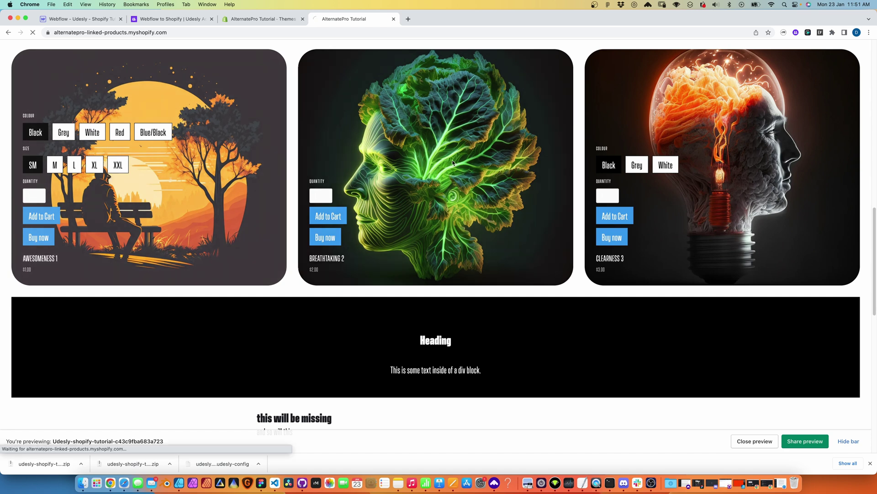
{"action": "left_click", "coordinate": [34, 258]}
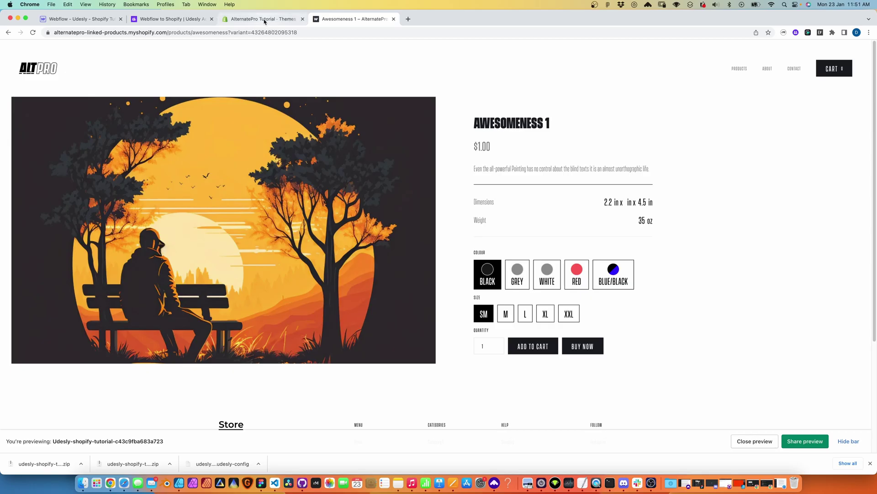
Return to Webflow and create a white combo class on the colour-swatch with a white background.
{"action": "left_click", "coordinate": [77, 18]}
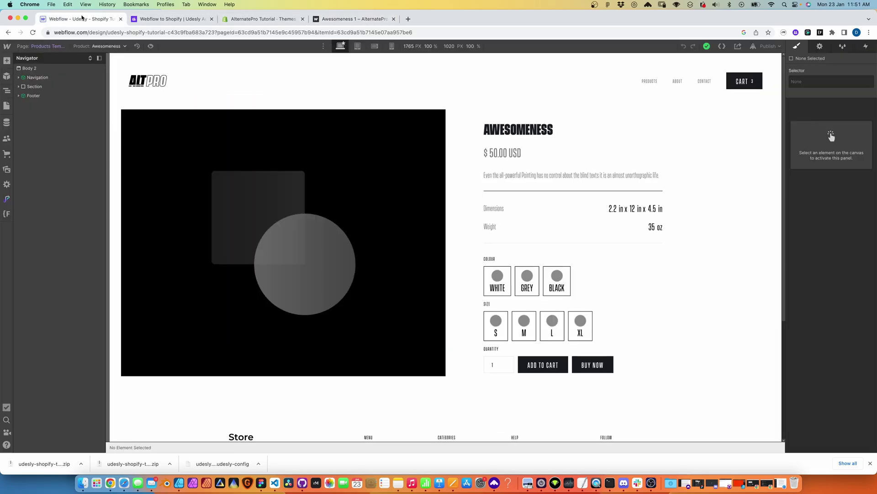
{"action": "left_click", "coordinate": [491, 277]}
{"action": "left_click", "coordinate": [854, 96]}
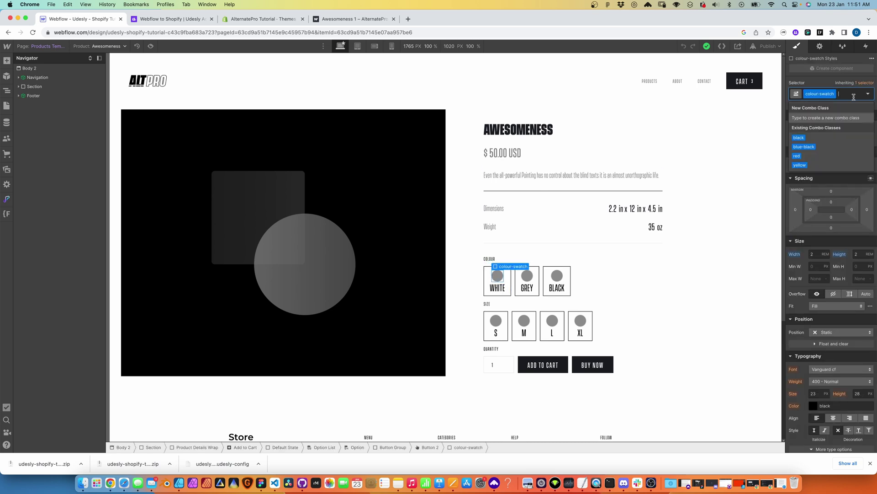
{"action": "type", "text": "white"}
{"action": "key", "text": "Return"}
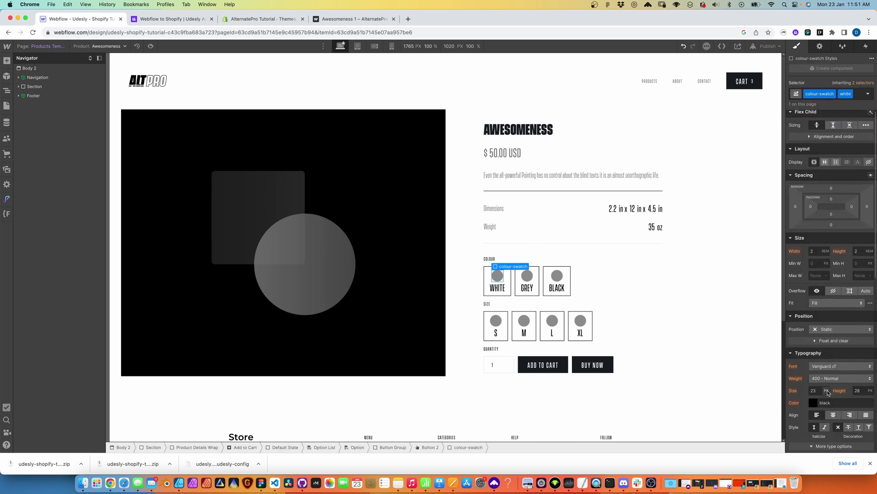
{"action": "scroll", "coordinate": [828, 392], "scroll_direction": "down", "scroll_amount": 2}
{"action": "left_click", "coordinate": [773, 166]}
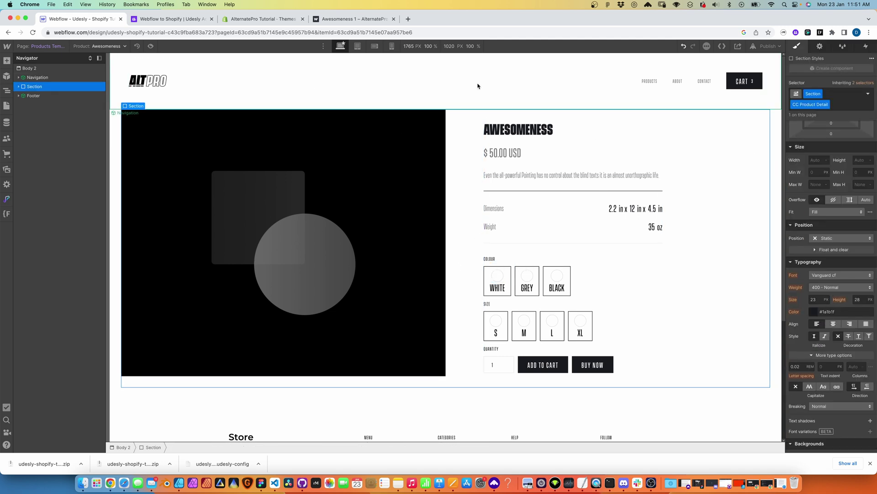
Switch to the Shopify themes page and open the current theme's code for editing.
{"action": "left_click", "coordinate": [171, 19]}
{"action": "left_click", "coordinate": [274, 18]}
{"action": "left_click", "coordinate": [352, 19]}
{"action": "left_click", "coordinate": [275, 19]}
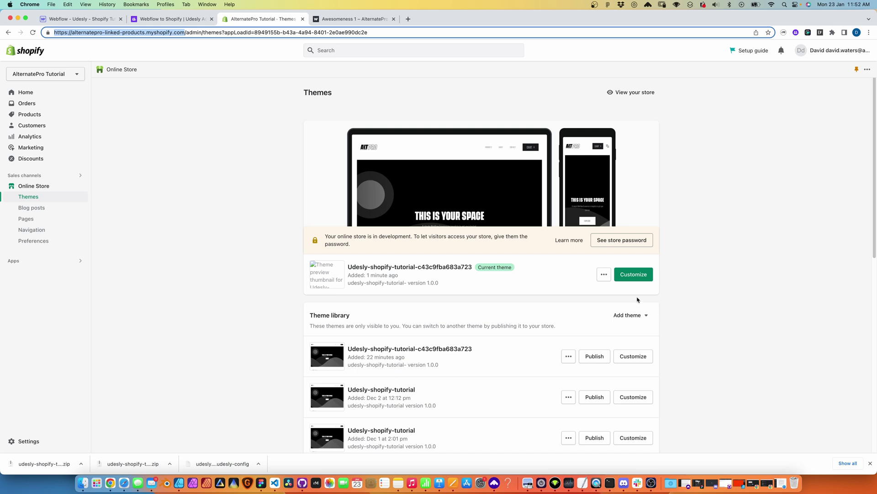
{"action": "left_click", "coordinate": [604, 274]}
{"action": "left_click", "coordinate": [562, 364]}
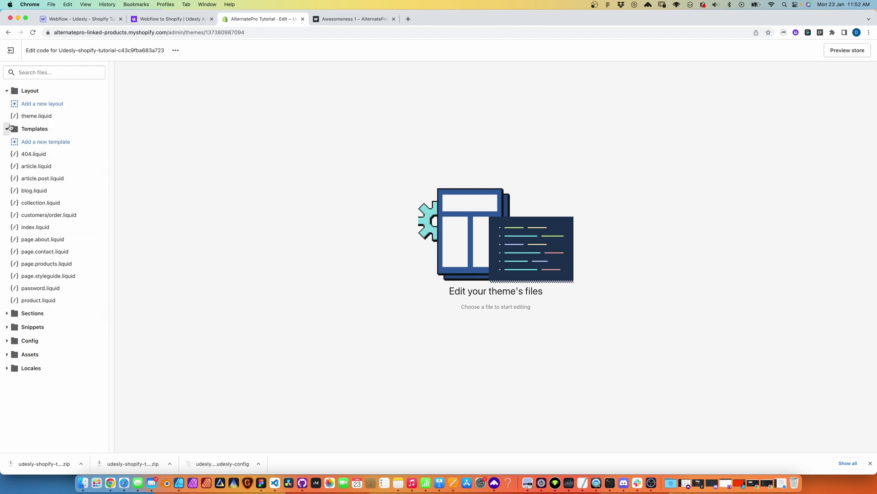
Open the theme's udesly-shopify-tutorial webflow.css.liquid asset and find the colour-swatch rules in it.
{"action": "left_click", "coordinate": [7, 354]}
{"action": "scroll", "coordinate": [27, 320], "scroll_direction": "down", "scroll_amount": 5}
{"action": "left_click", "coordinate": [51, 332]}
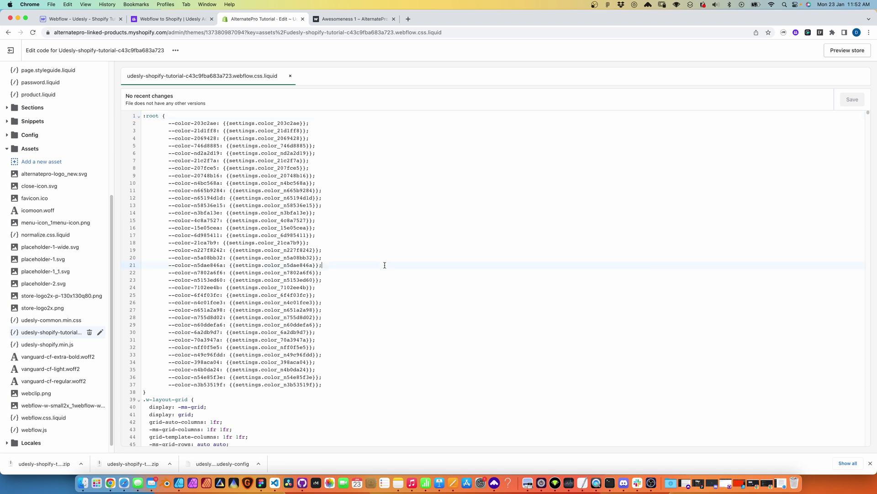
{"action": "key", "text": "cmd+f"}
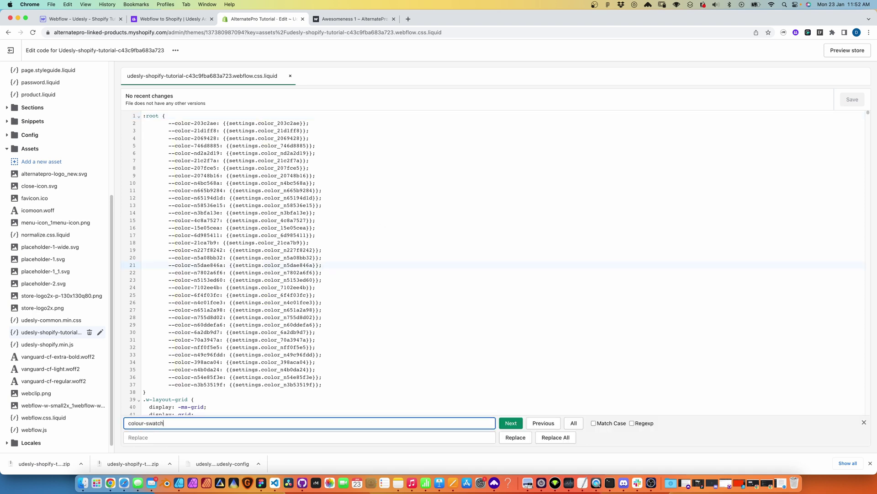
{"action": "key", "text": "Return"}
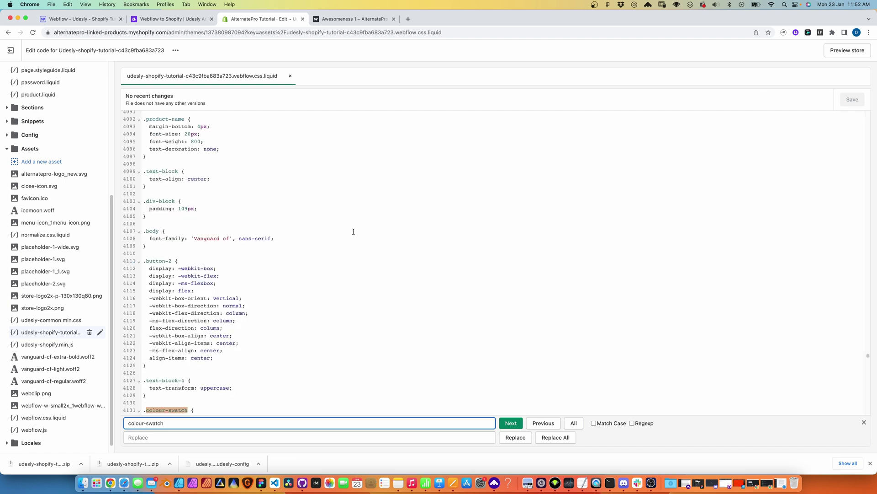
Duplicate the .colour-swatch.yellow rule directly below the original, before the max-width 991px media query.
{"action": "scroll", "coordinate": [353, 231], "scroll_direction": "down", "scroll_amount": 5}
{"action": "scroll", "coordinate": [238, 335], "scroll_direction": "down", "scroll_amount": 5}
{"action": "left_click_drag", "start_coordinate": [145, 301], "coordinate": [130, 278]}
{"action": "key", "text": "super+c"}
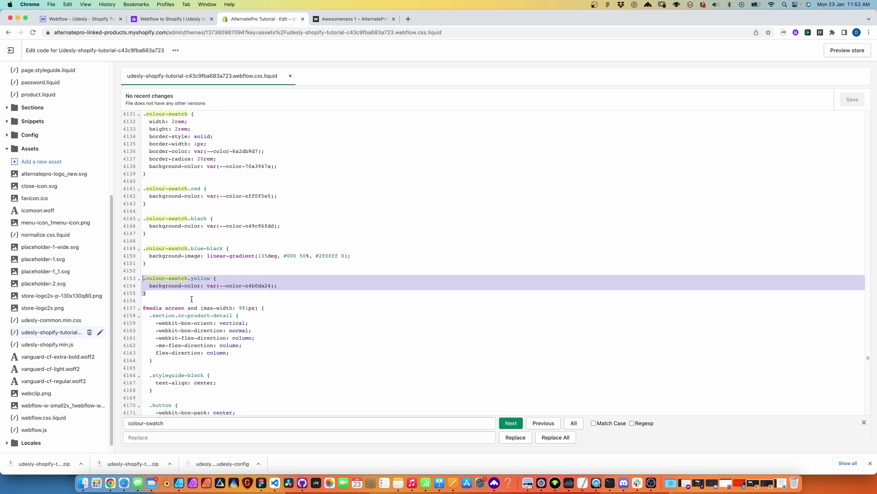
{"action": "left_click", "coordinate": [191, 300]}
{"action": "key", "text": "Escape"}
{"action": "key", "text": "Return"}
{"action": "key", "text": "Return"}
{"action": "key", "text": "super+v"}
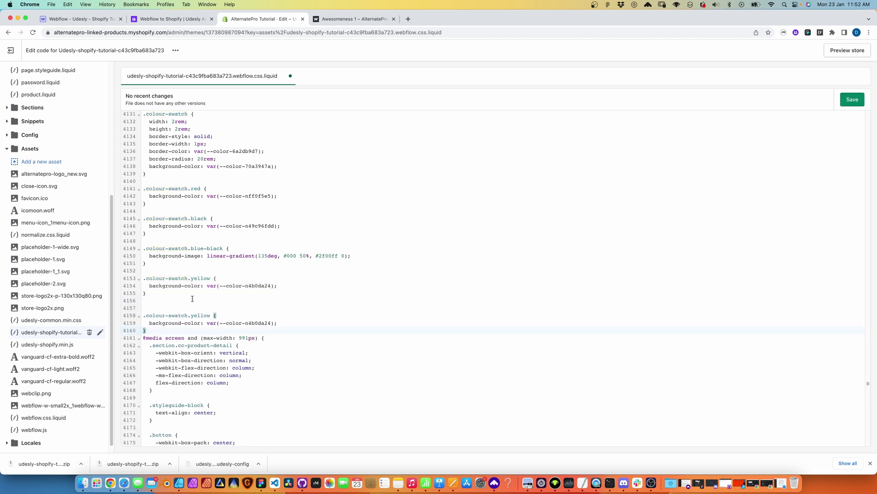
Change the duplicated yellow rule to .colour-swatch.white with background-color set to white.
{"action": "left_click", "coordinate": [212, 316]}
{"action": "key", "text": "BackSpace"}
{"action": "key", "text": "BackSpace"}
{"action": "key", "text": "BackSpace"}
{"action": "key", "text": "BackSpace"}
{"action": "key", "text": "BackSpace"}
{"action": "key", "text": "BackSpace"}
{"action": "type", "text": "white"}
{"action": "left_click_drag", "start_coordinate": [275, 323], "coordinate": [206, 322]}
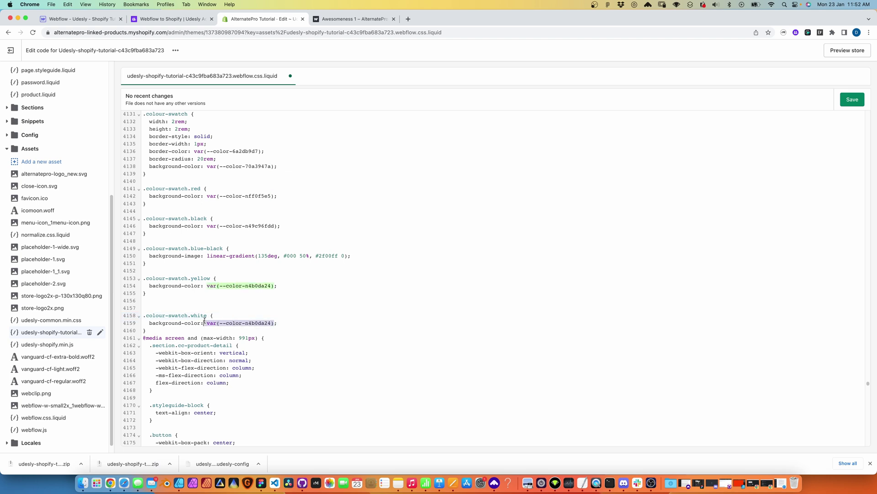
{"action": "key", "text": "BackSpace"}
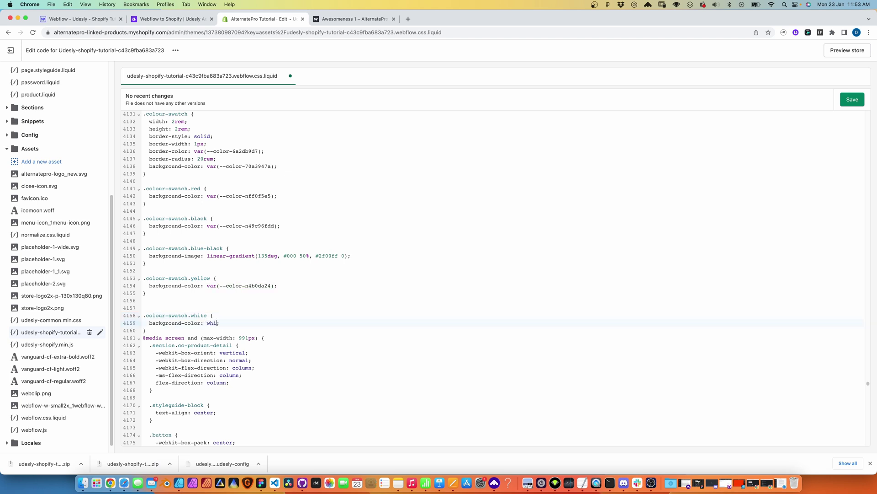
Duplicate the .colour-swatch.white rule below itself and change the copy to .colour-swatch.green with a green background-color.
{"action": "left_click_drag", "start_coordinate": [147, 330], "coordinate": [133, 319]}
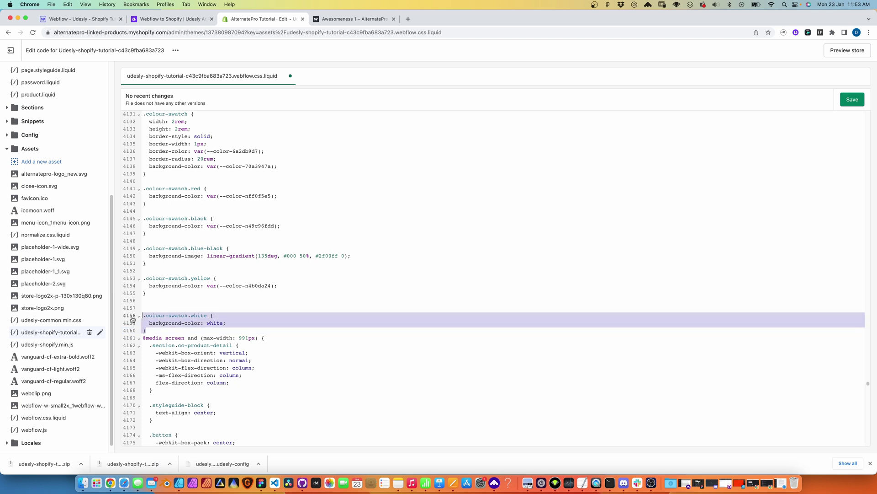
{"action": "left_click", "coordinate": [231, 305]}
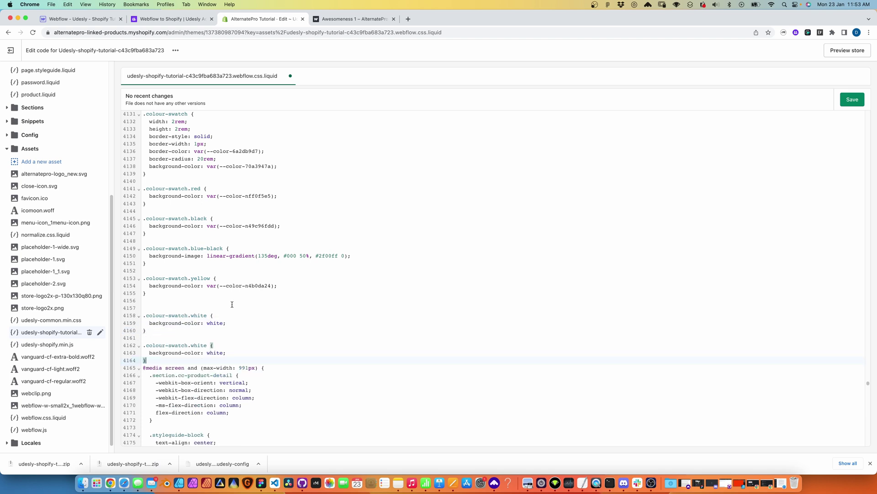
{"action": "left_click", "coordinate": [326, 19]}
{"action": "left_click", "coordinate": [263, 18]}
{"action": "double_click", "coordinate": [199, 345]}
{"action": "type", "text": "green"}
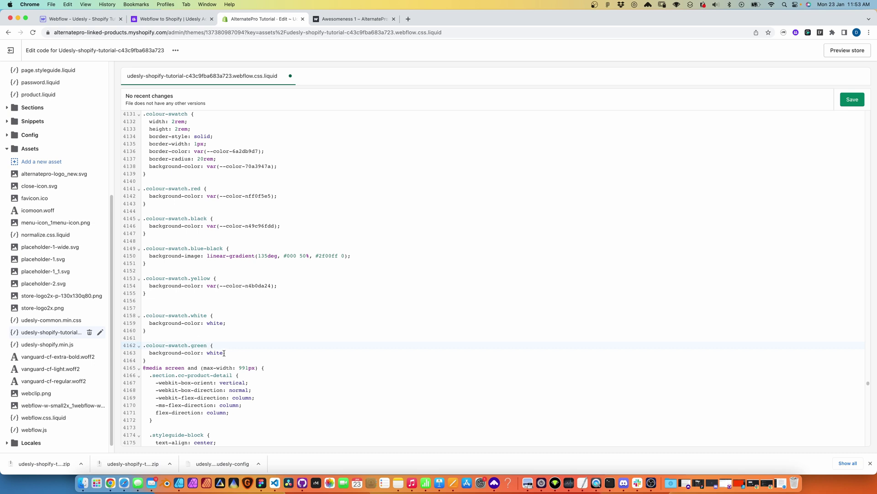
{"action": "double_click", "coordinate": [211, 353]}
{"action": "type", "text": "green"}
Save the edited stylesheet and switch to the storefront preview to check the product's colour swatches.
{"action": "left_click", "coordinate": [212, 315]}
{"action": "left_click", "coordinate": [852, 104]}
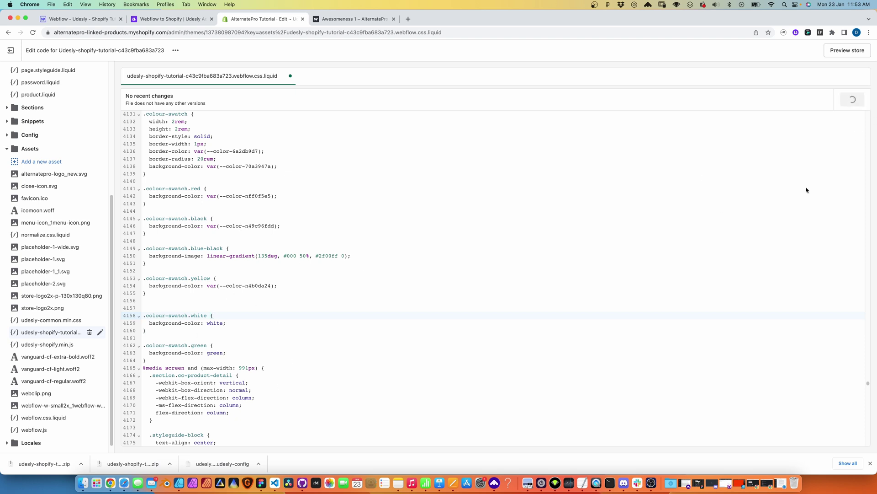
{"action": "left_click", "coordinate": [324, 20]}
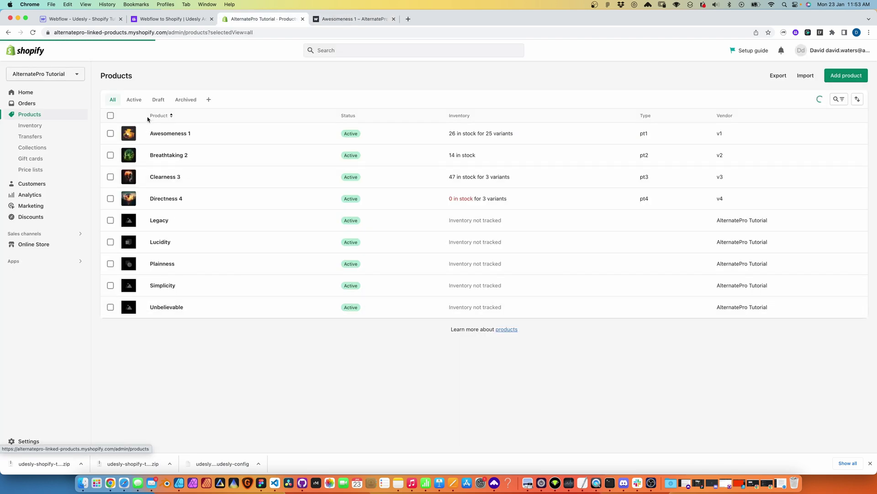
Add Green to the Colour option values of Awesomeness 1, save the product and reload its storefront preview page.
{"action": "left_click", "coordinate": [223, 284]}
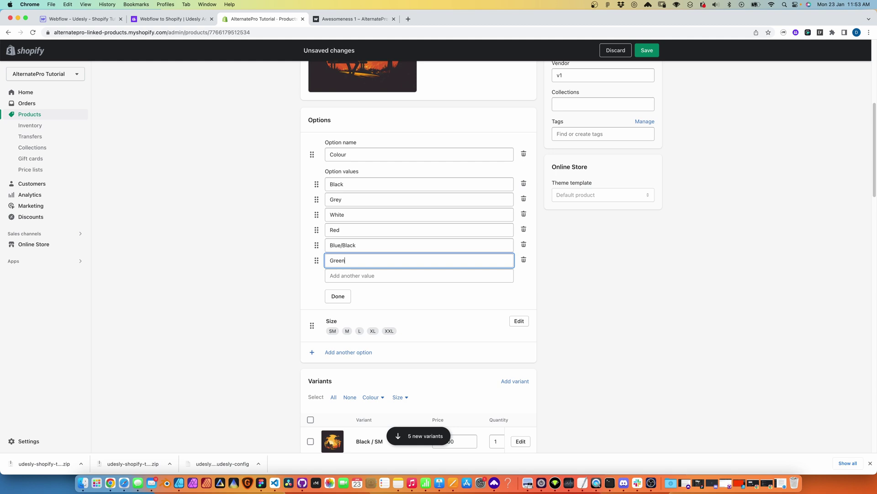
{"action": "left_click", "coordinate": [646, 50]}
{"action": "left_click", "coordinate": [354, 19]}
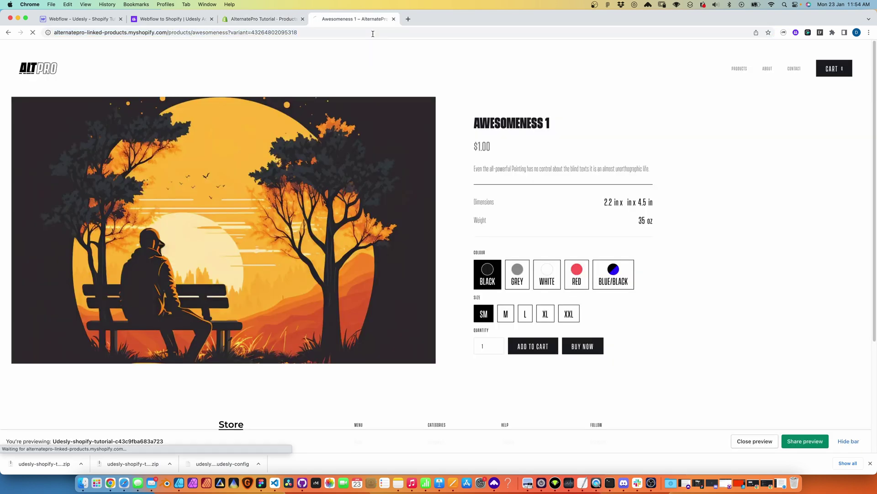